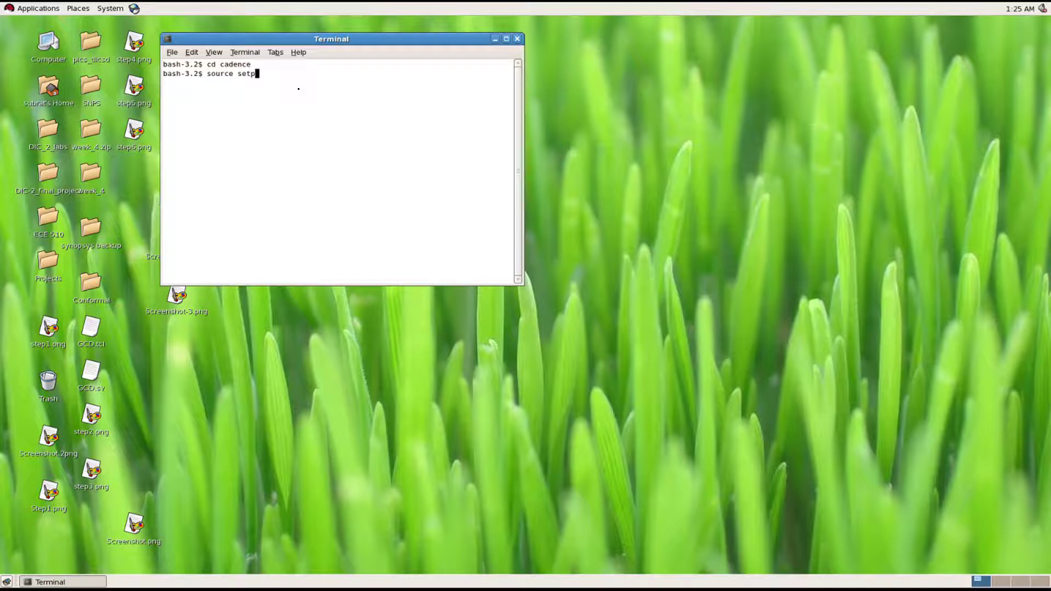
Source the setup_all.bash script in the terminal and launch Virtuoso as a background process.
{"action": "type", "text": "up_all.bash"}
{"action": "key", "text": "Return"}
{"action": "type", "text": "virtuoso"}
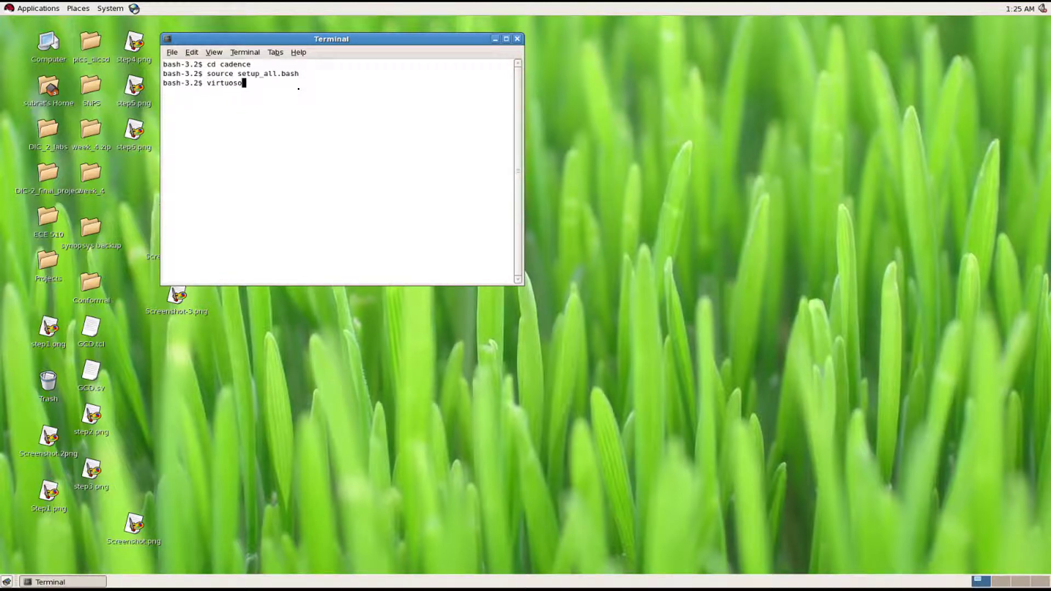
{"action": "type", "text": "&"}
{"action": "key", "text": "Return"}
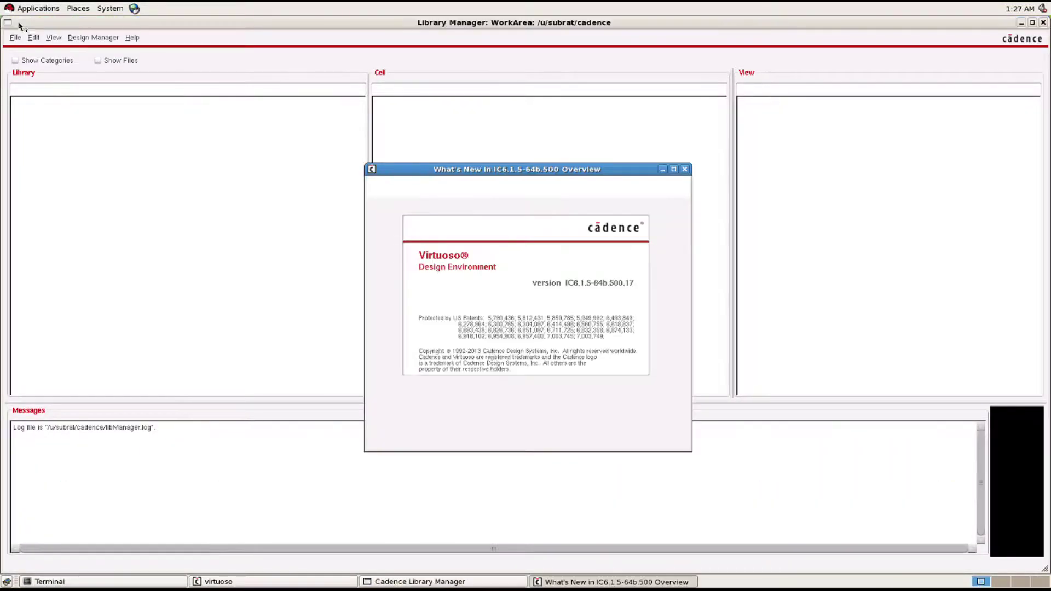
Try to create a new library named cmos_inverter_demo in the cadence work area.
{"action": "left_click", "coordinate": [19, 26]}
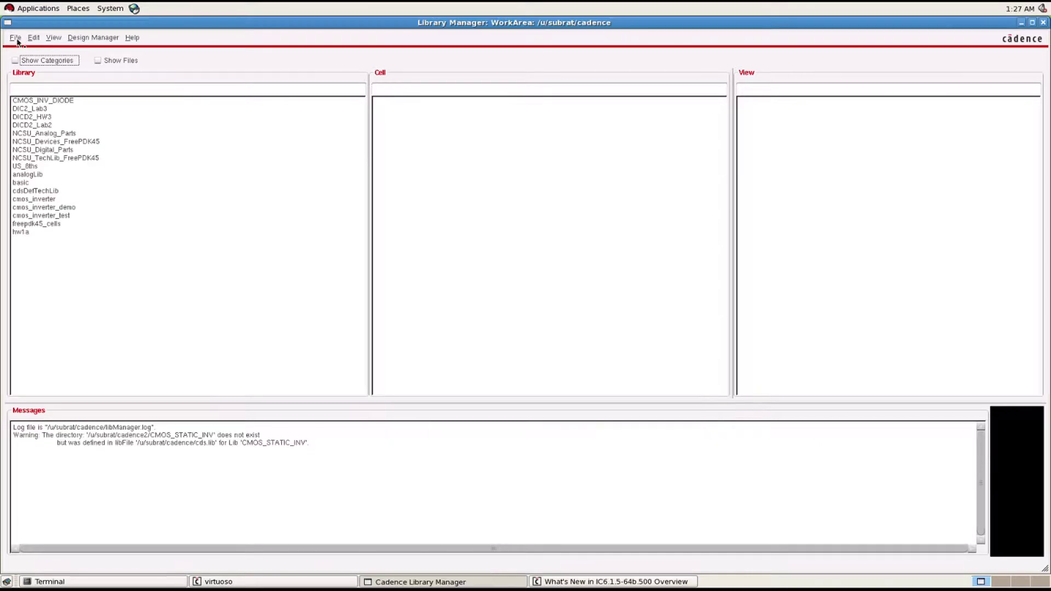
{"action": "left_click", "coordinate": [15, 38]}
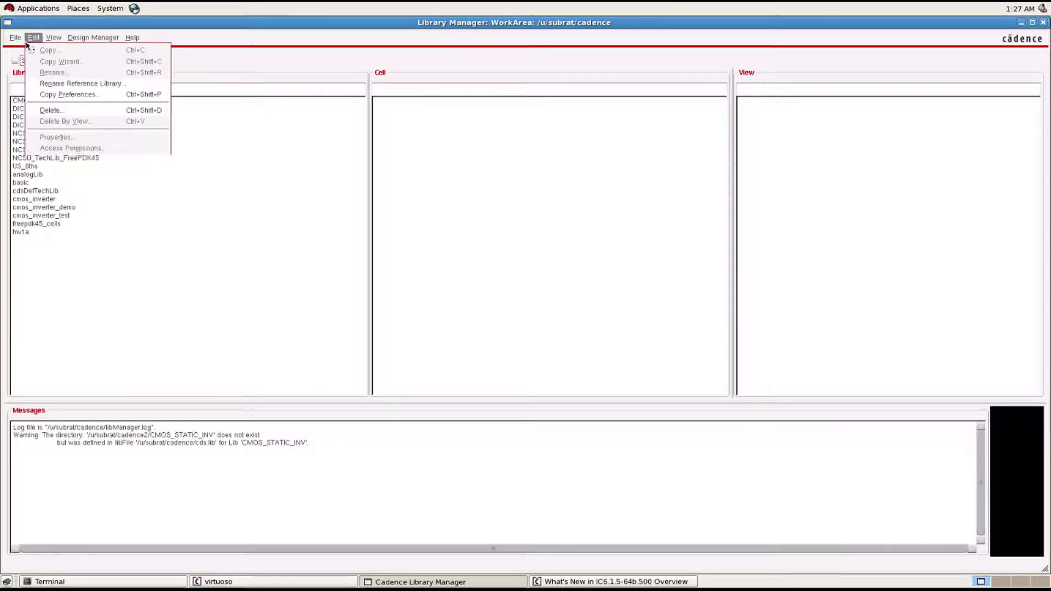
{"action": "left_click", "coordinate": [65, 50]}
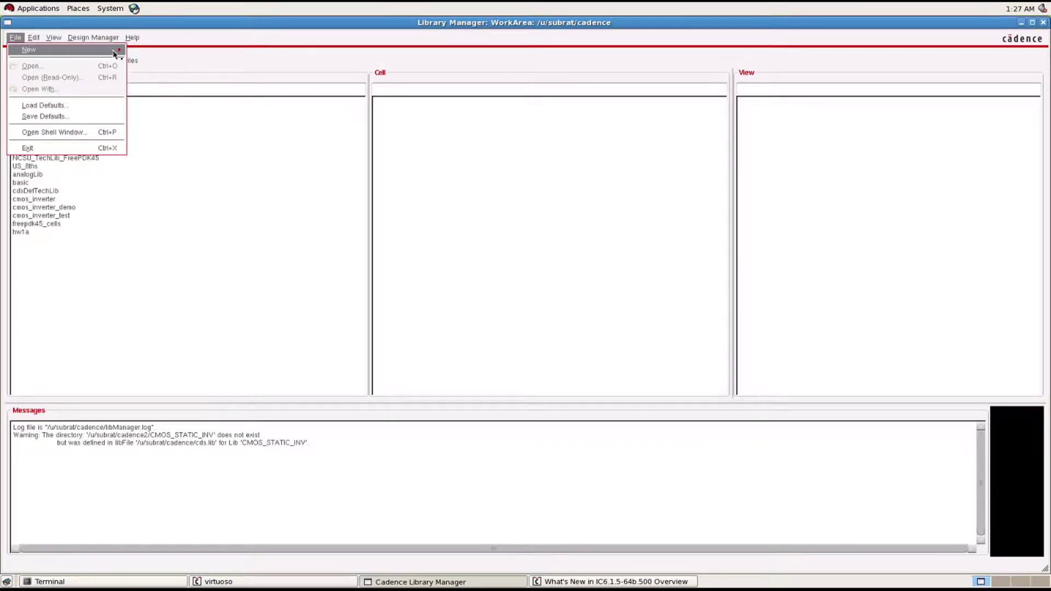
{"action": "left_click", "coordinate": [132, 56]}
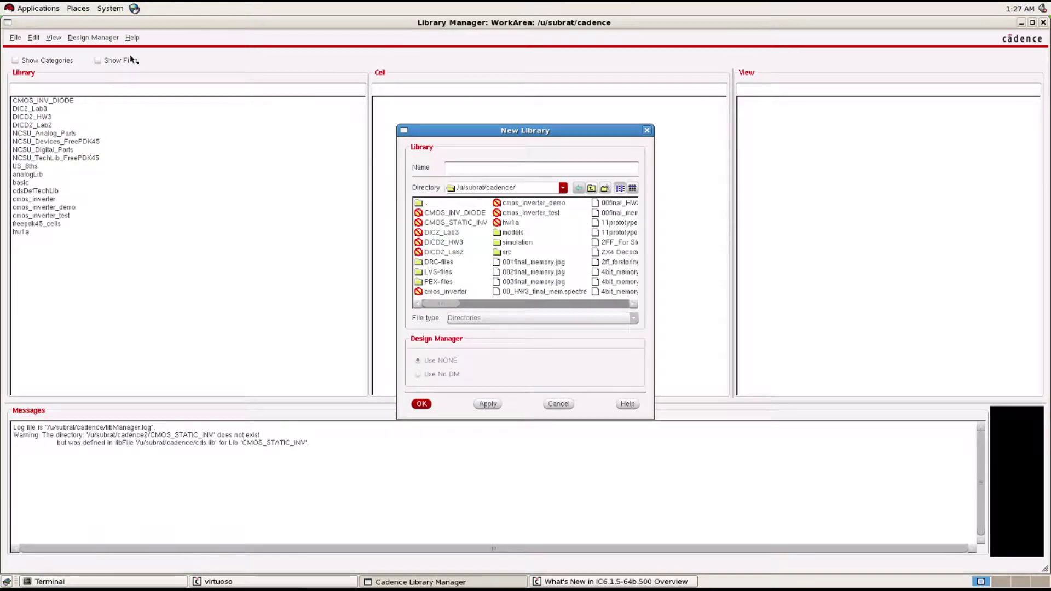
{"action": "type", "text": "cmos_inverter_demo"}
{"action": "key", "text": "Return"}
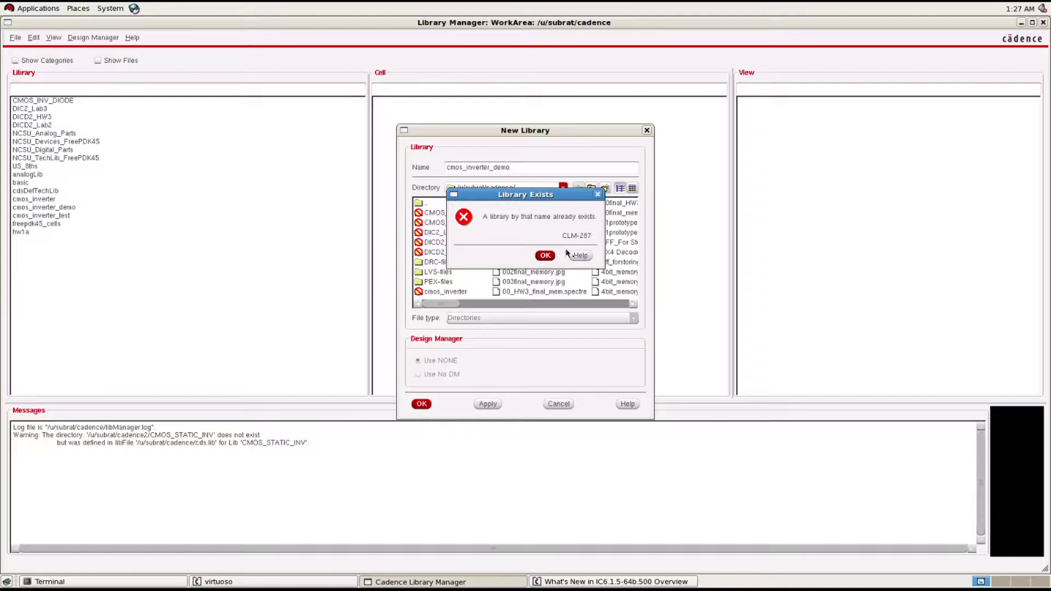
Name the new library cmos_inverter_demo1 instead and attach it to the NCSU_TechLib_FreePDK45 technology library.
{"action": "left_click", "coordinate": [544, 256]}
{"action": "left_click", "coordinate": [528, 169]}
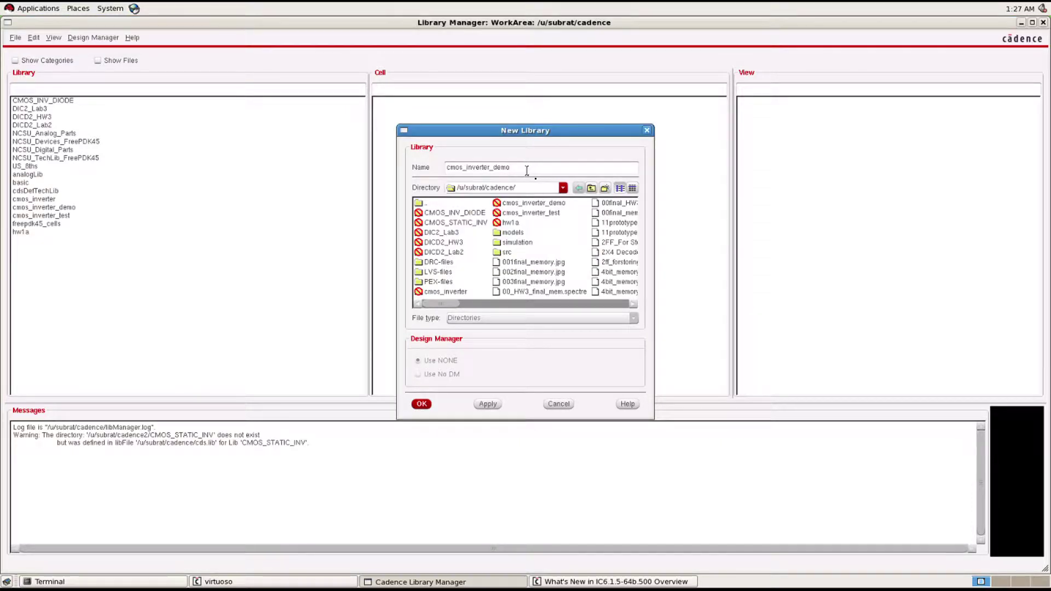
{"action": "key", "text": "Return"}
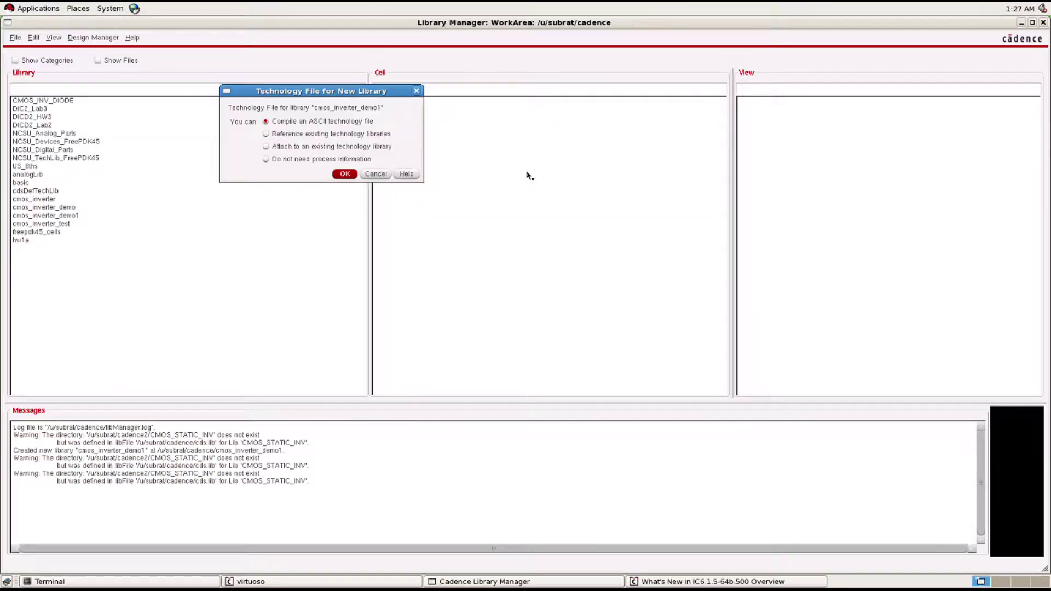
{"action": "left_click", "coordinate": [345, 174]}
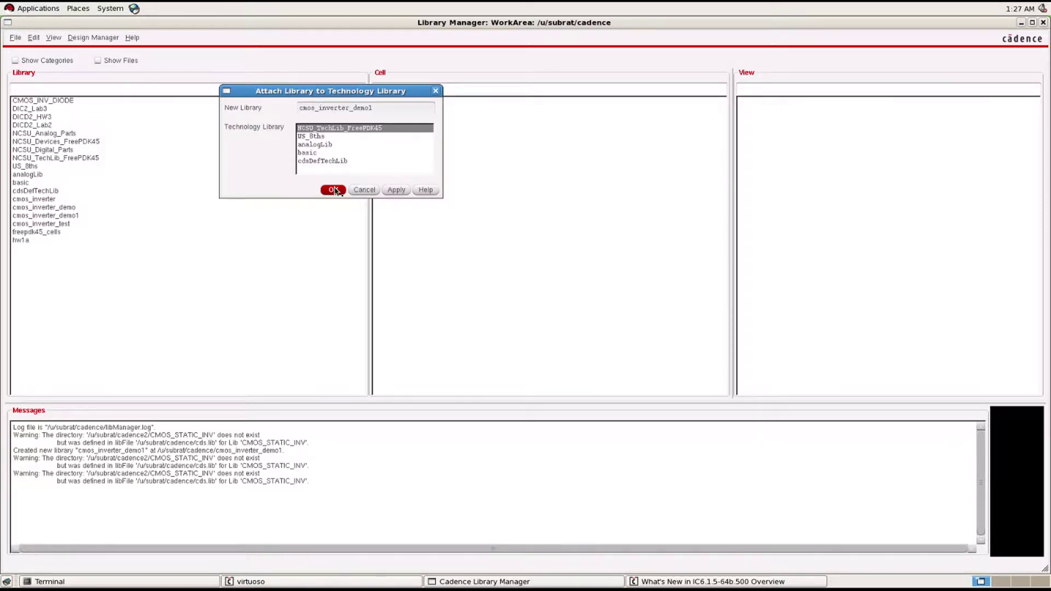
{"action": "left_click", "coordinate": [333, 190]}
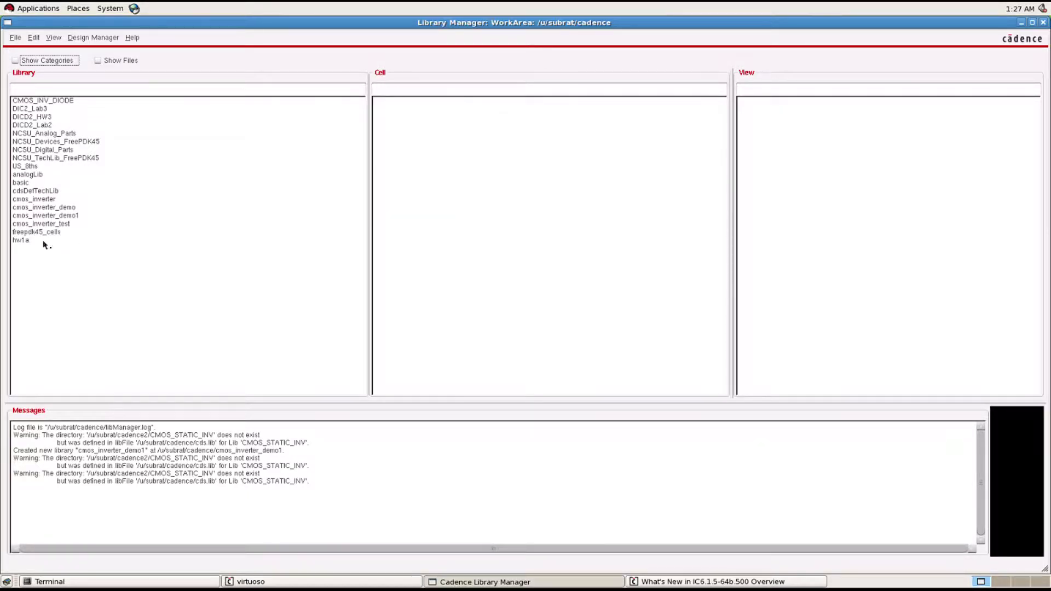
Create a schematic cell view named cmos_inverter_schematic in the cmos_inverter_demo1 library and maximize its editor window.
{"action": "left_click", "coordinate": [59, 217]}
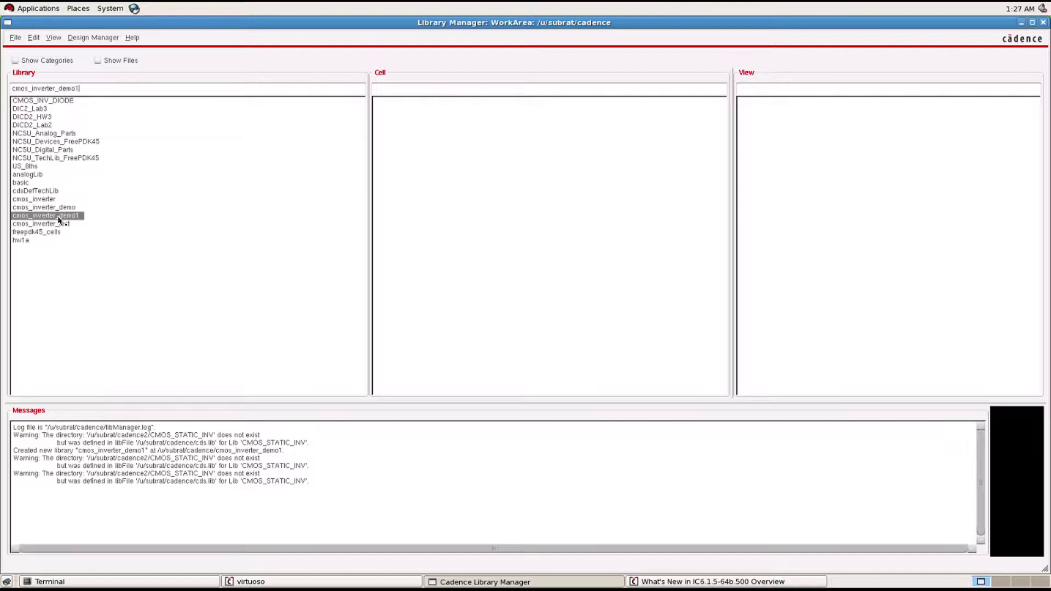
{"action": "left_click", "coordinate": [15, 38]}
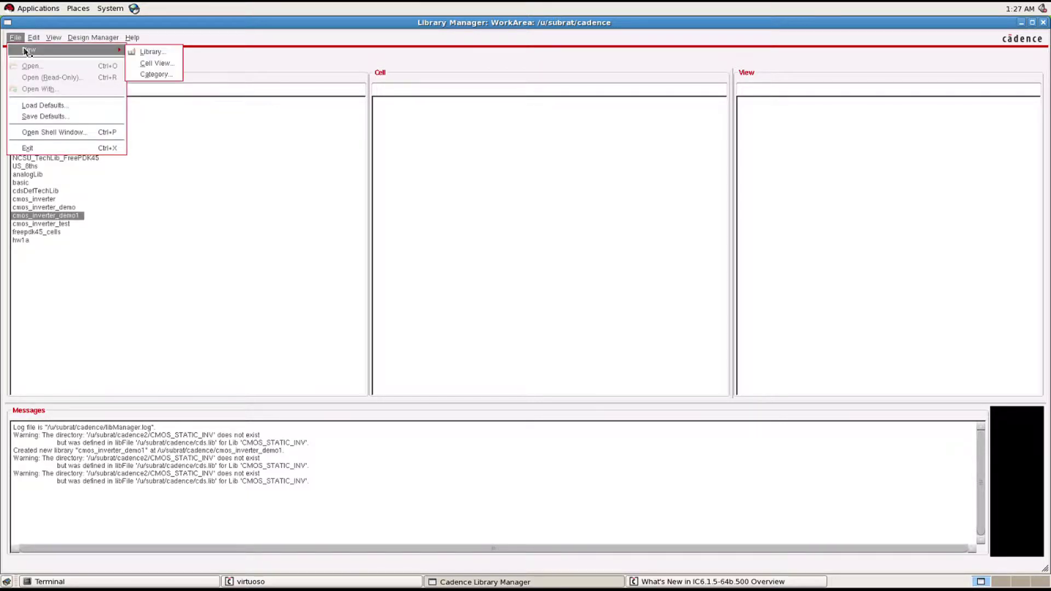
{"action": "left_click", "coordinate": [163, 67]}
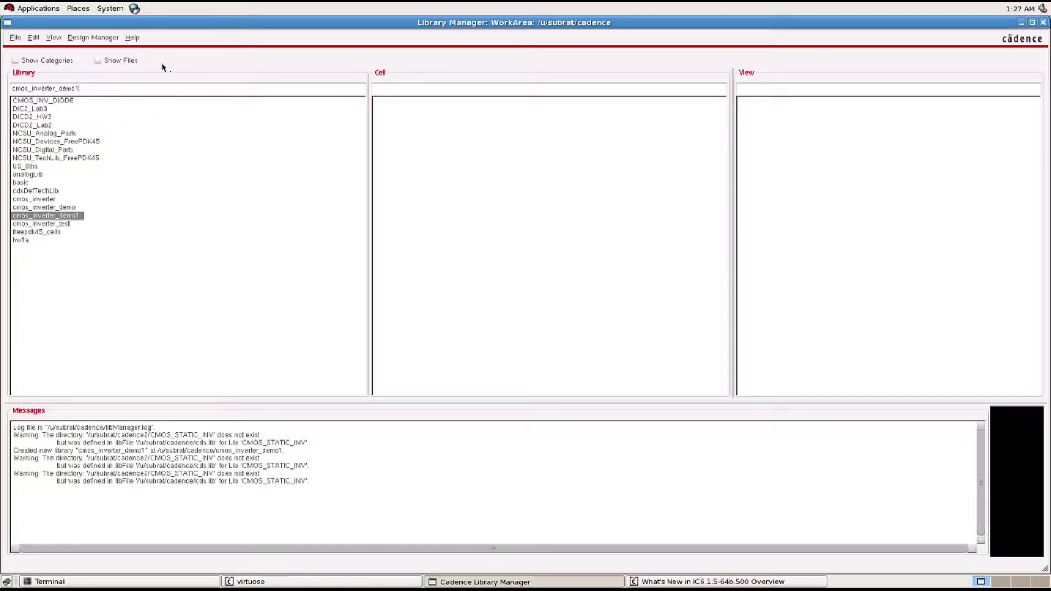
{"action": "left_click", "coordinate": [1021, 23]}
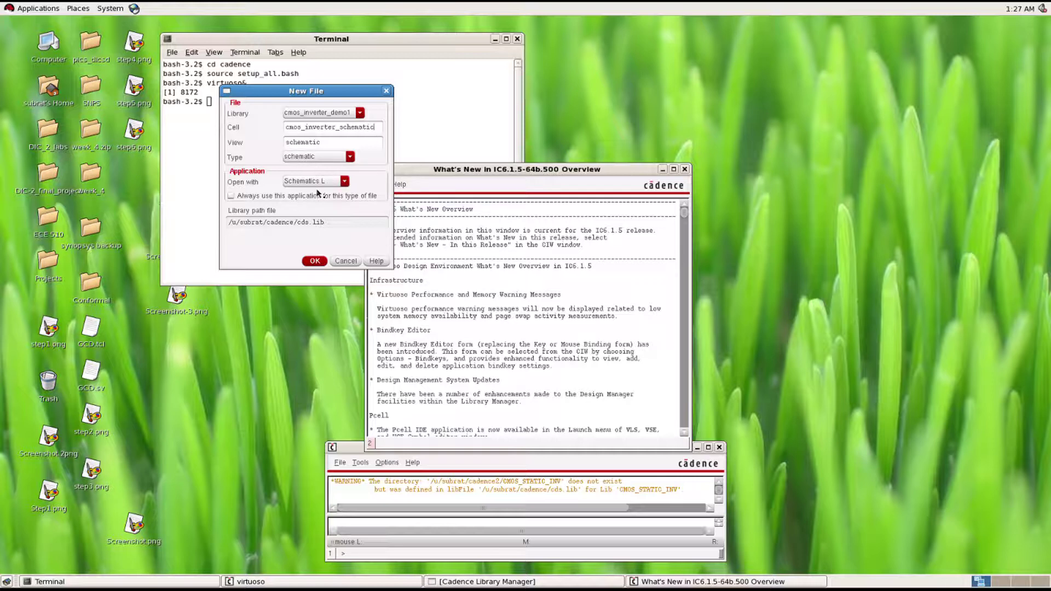
{"action": "left_click", "coordinate": [317, 260]}
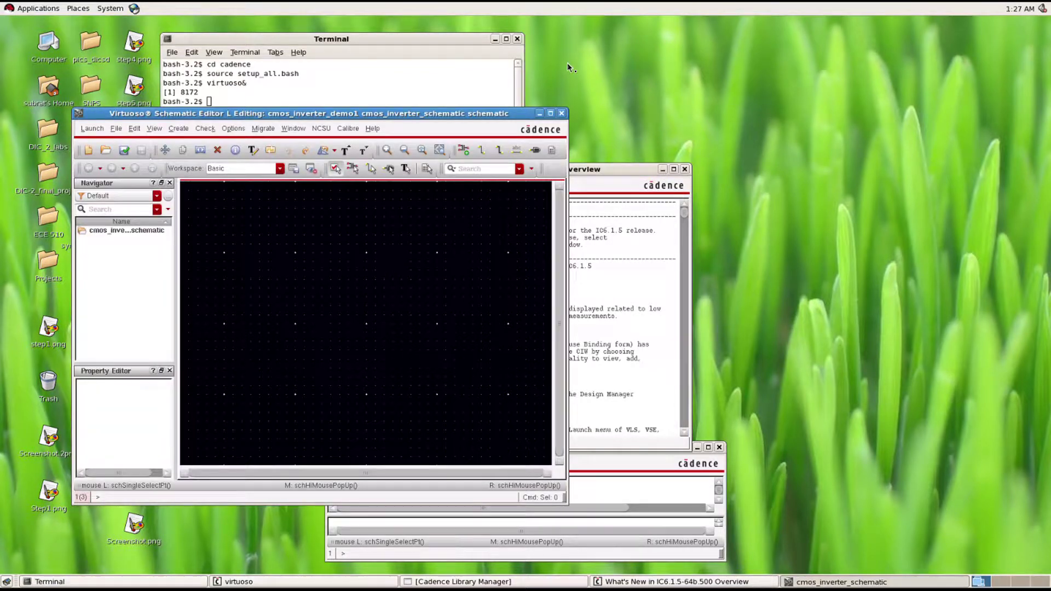
{"action": "left_click", "coordinate": [550, 114]}
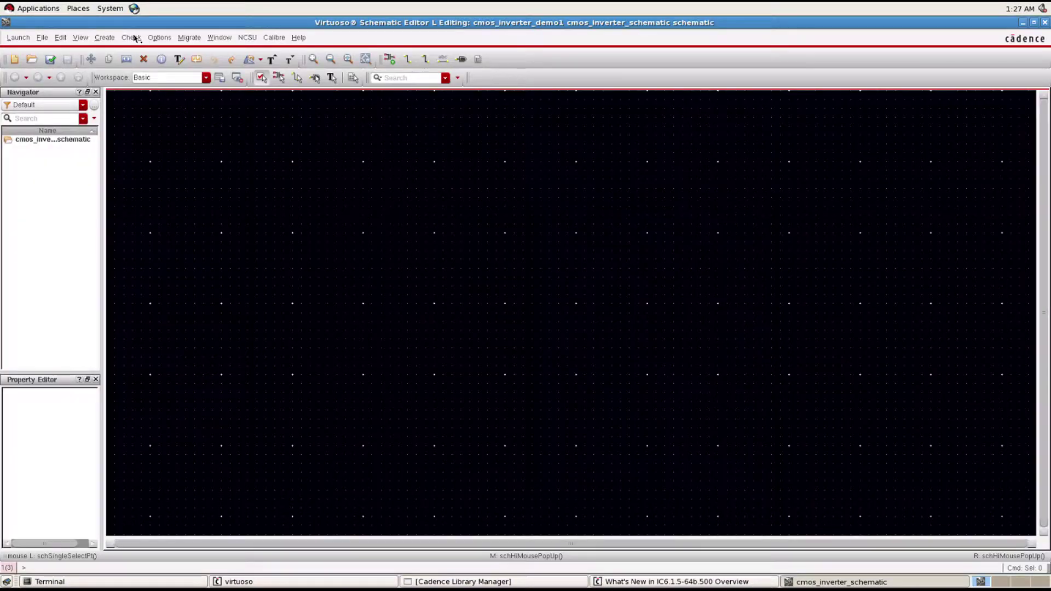
Place a pmos4 transistor from the P_Transistors category of NCSU_Analog_Parts in the upper middle of the schematic.
{"action": "left_click", "coordinate": [112, 39]}
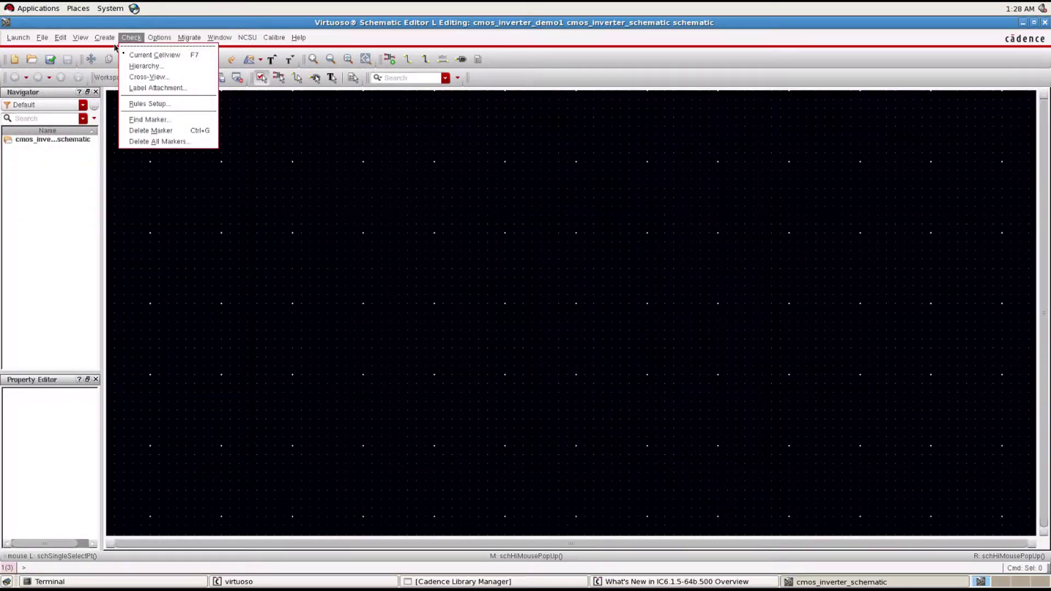
{"action": "left_click", "coordinate": [120, 55]}
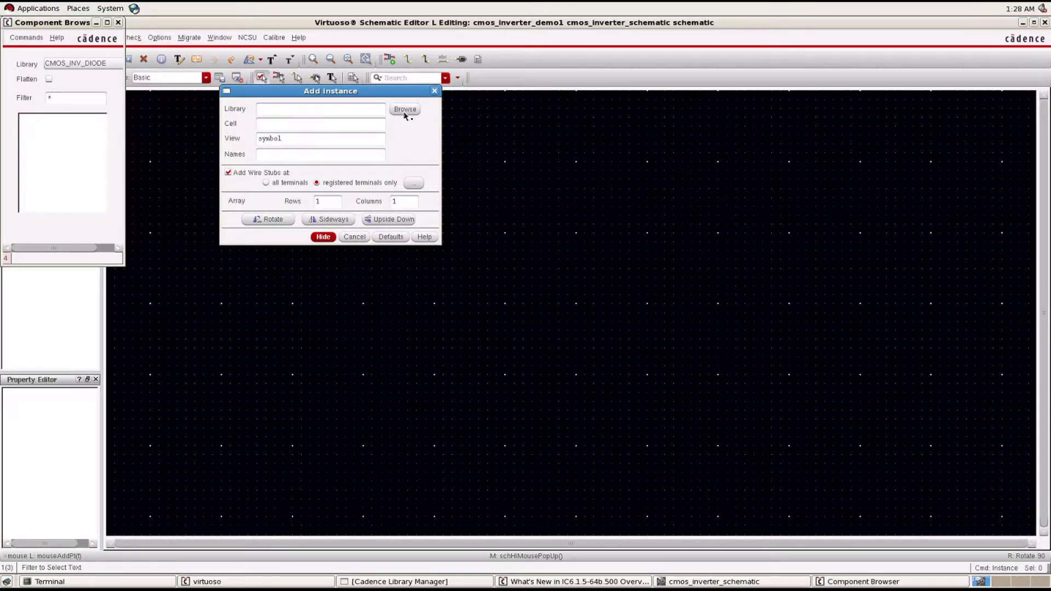
{"action": "left_click", "coordinate": [83, 64]}
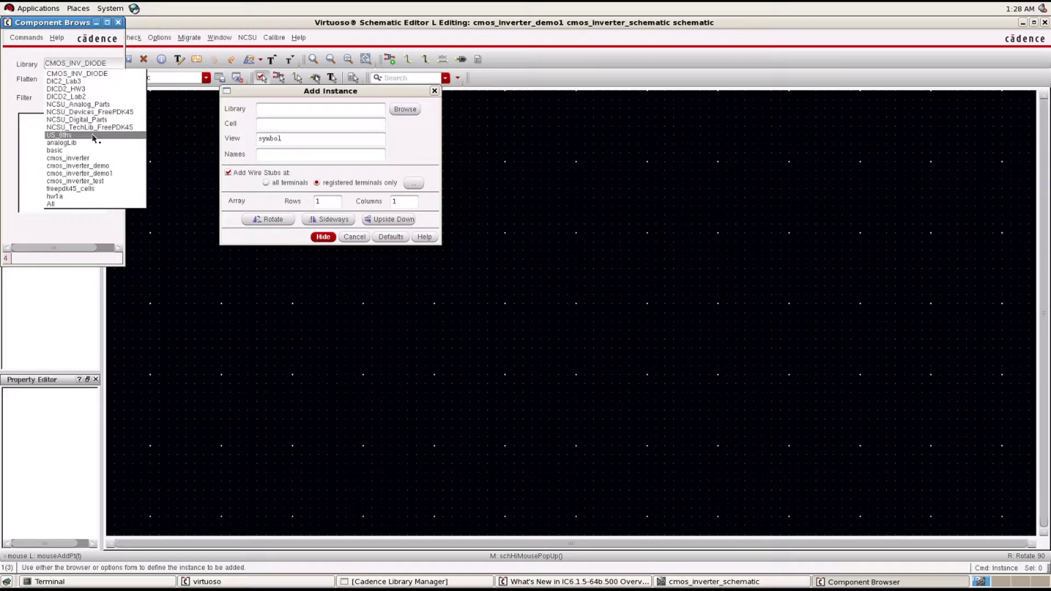
{"action": "left_click", "coordinate": [79, 104]}
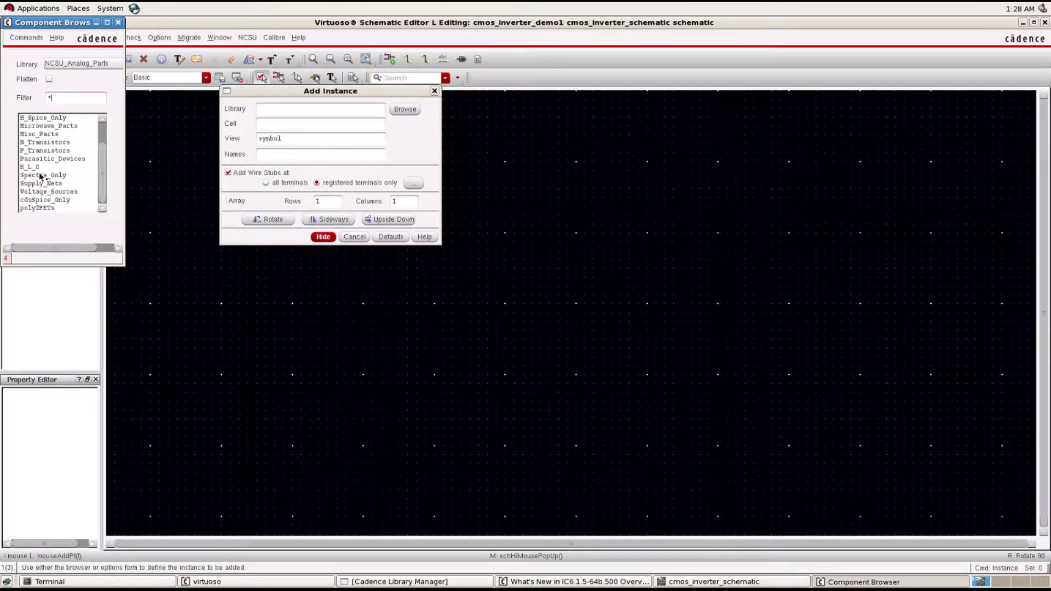
{"action": "left_click", "coordinate": [42, 183]}
{"action": "left_click", "coordinate": [33, 160]}
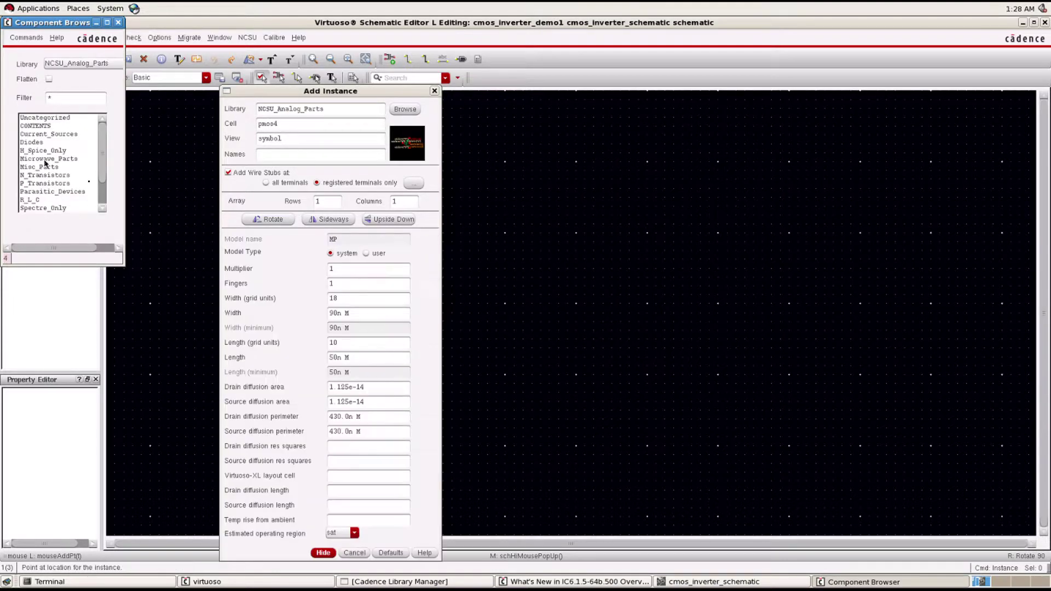
{"action": "left_click", "coordinate": [540, 215]}
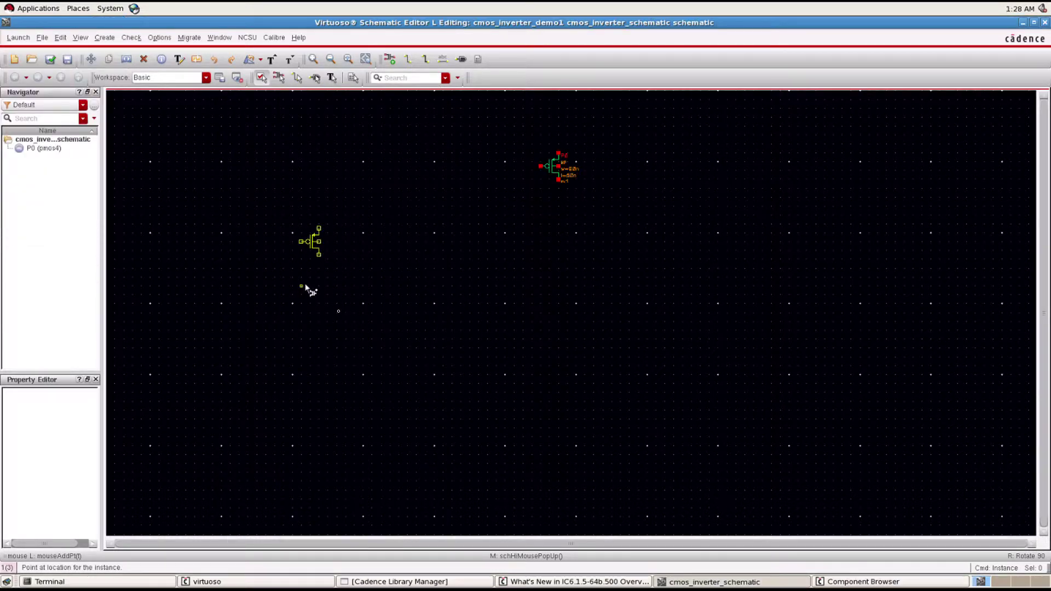
Place an nmos4 transistor from the N_Transistors category directly below the PMOS transistor.
{"action": "left_click", "coordinate": [837, 582]}
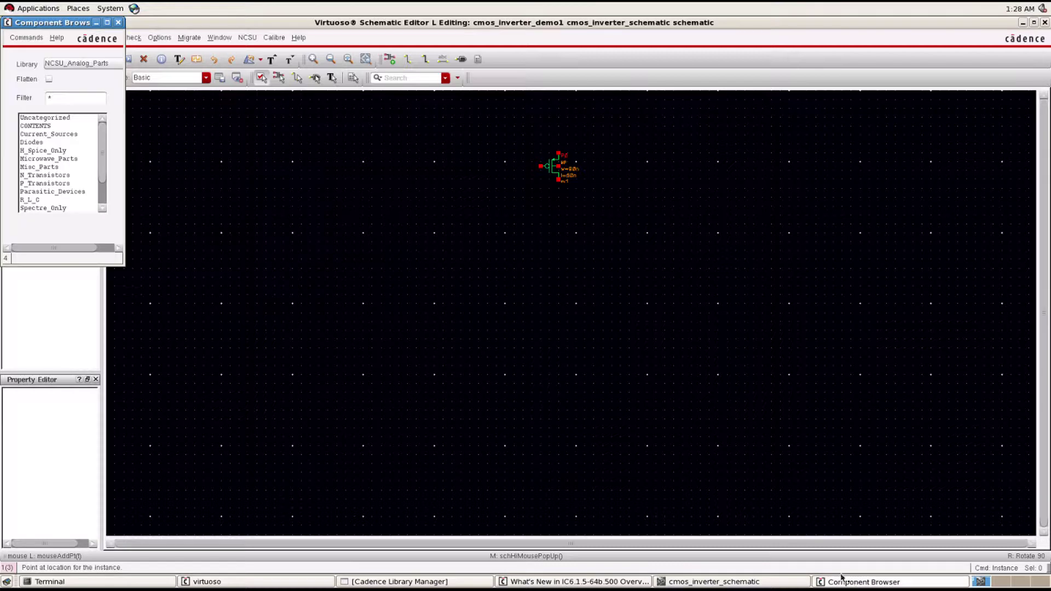
{"action": "left_click", "coordinate": [48, 176]}
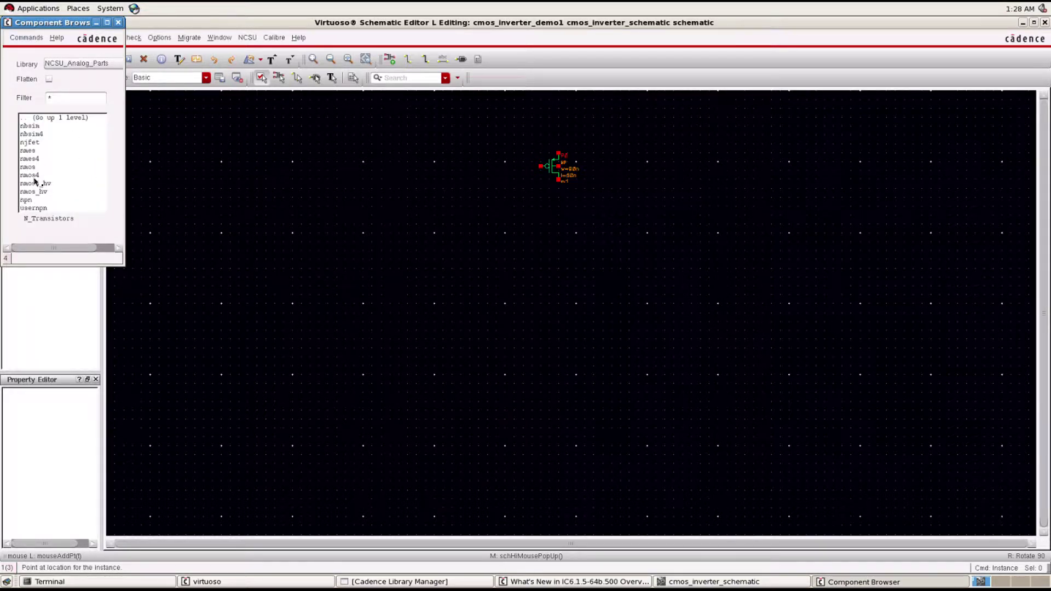
{"action": "left_click", "coordinate": [34, 176]}
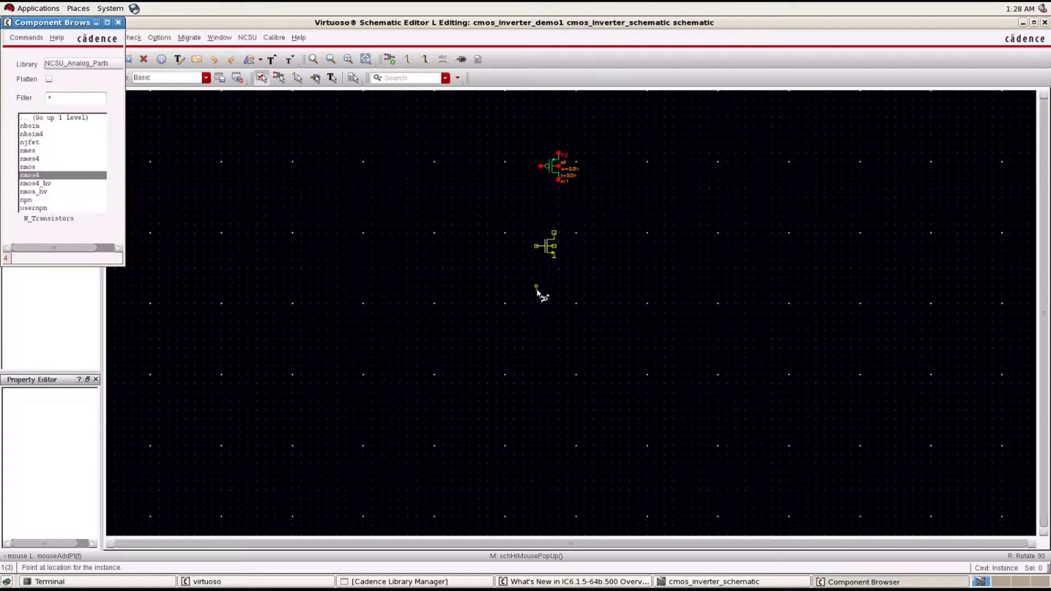
{"action": "left_click", "coordinate": [544, 307]}
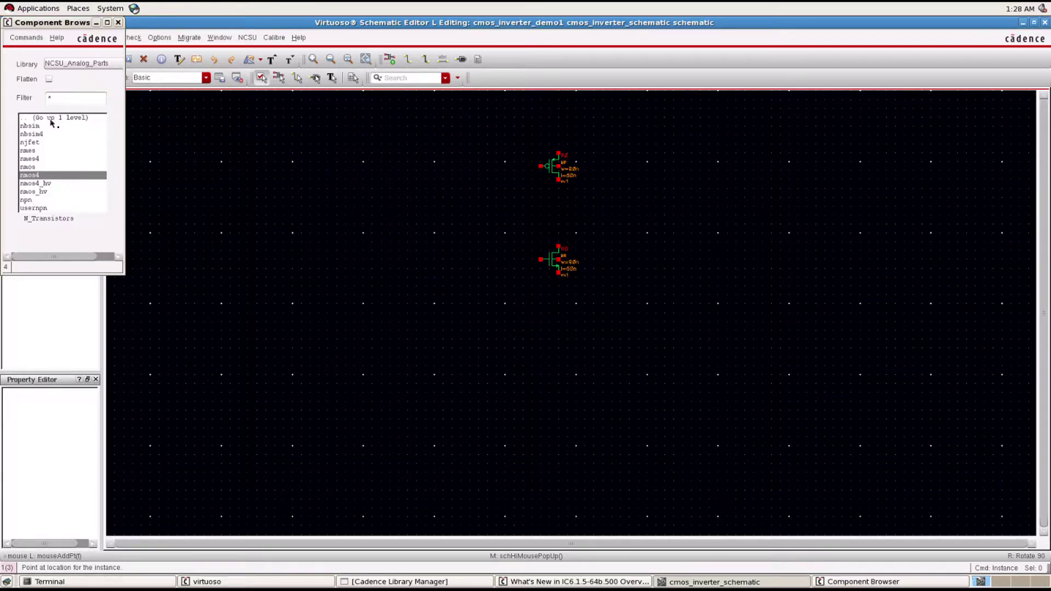
Place a vdd supply symbol above the PMOS and a gnd symbol below the NMOS from the Supply_Nets category.
{"action": "left_click", "coordinate": [54, 117]}
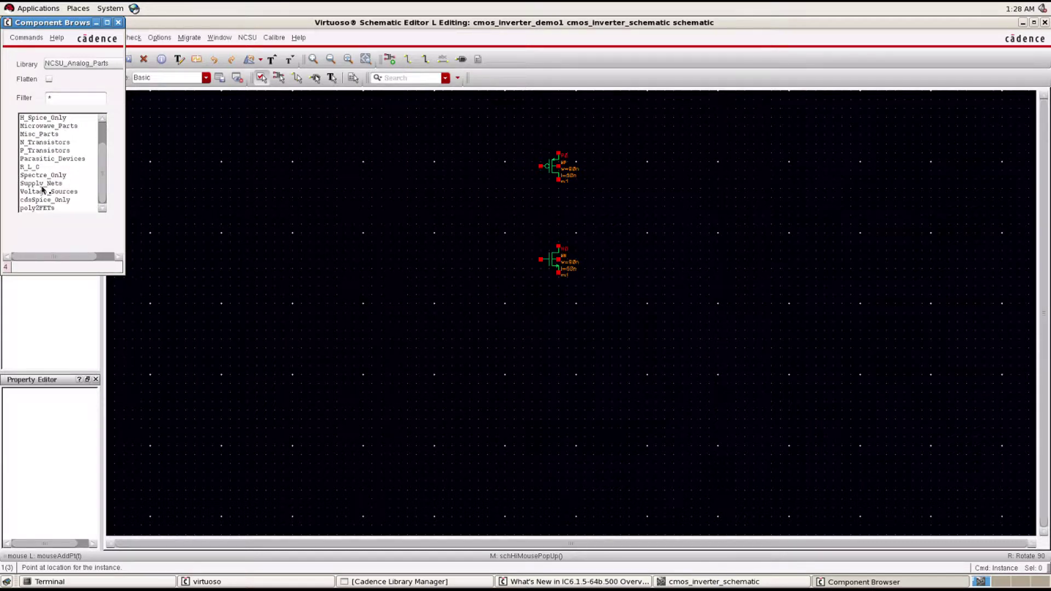
{"action": "left_click", "coordinate": [44, 183]}
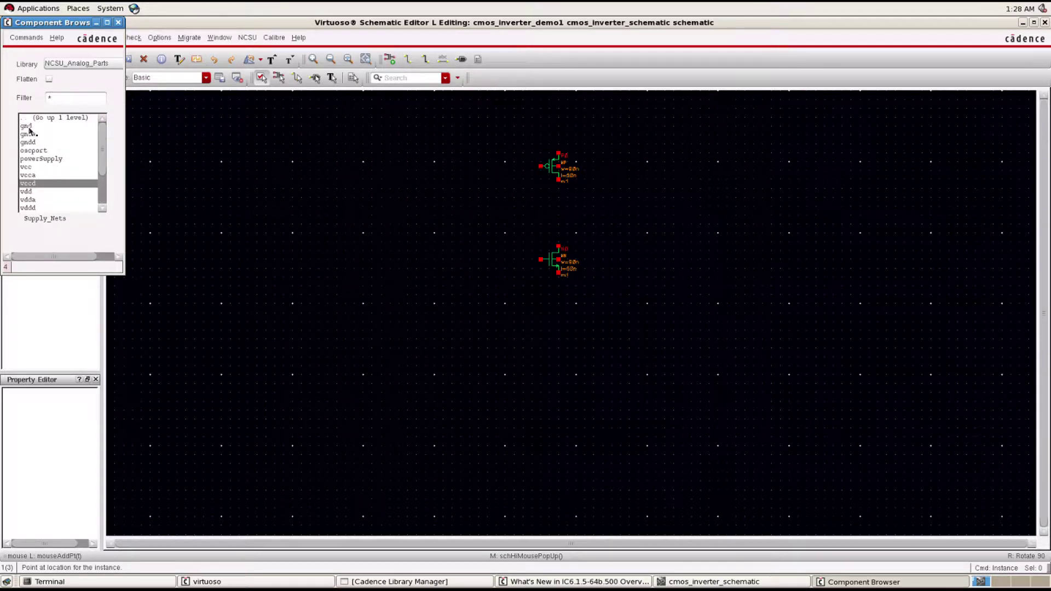
{"action": "left_click", "coordinate": [34, 191]}
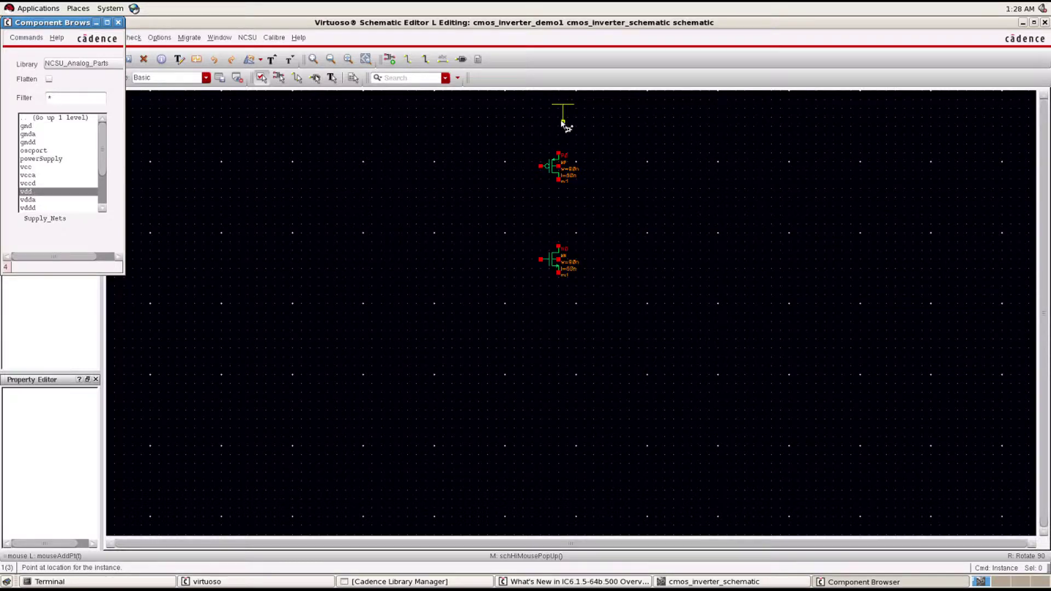
{"action": "left_click", "coordinate": [560, 117]}
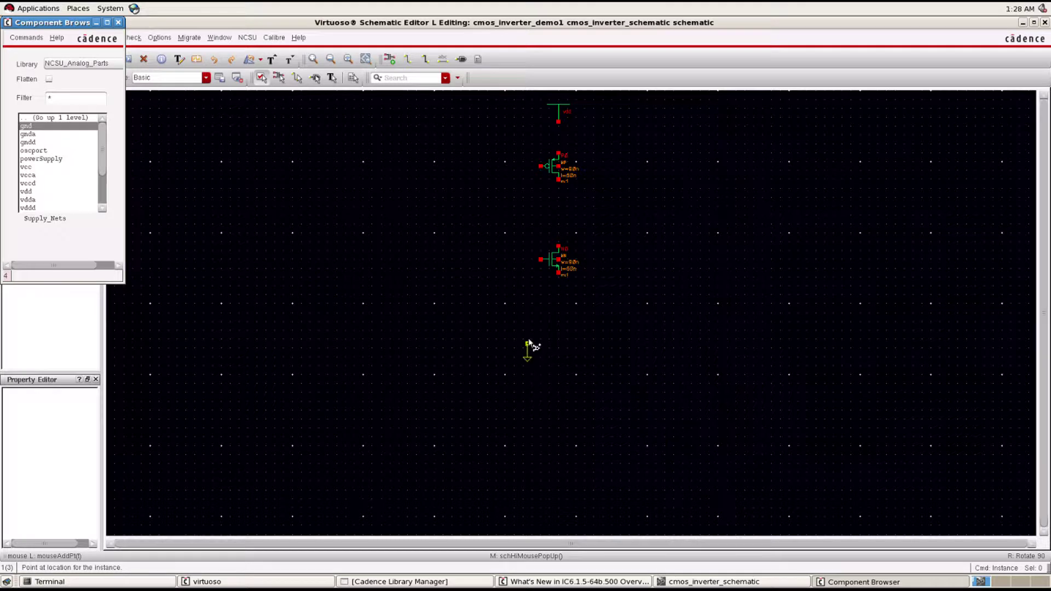
{"action": "left_click", "coordinate": [558, 324]}
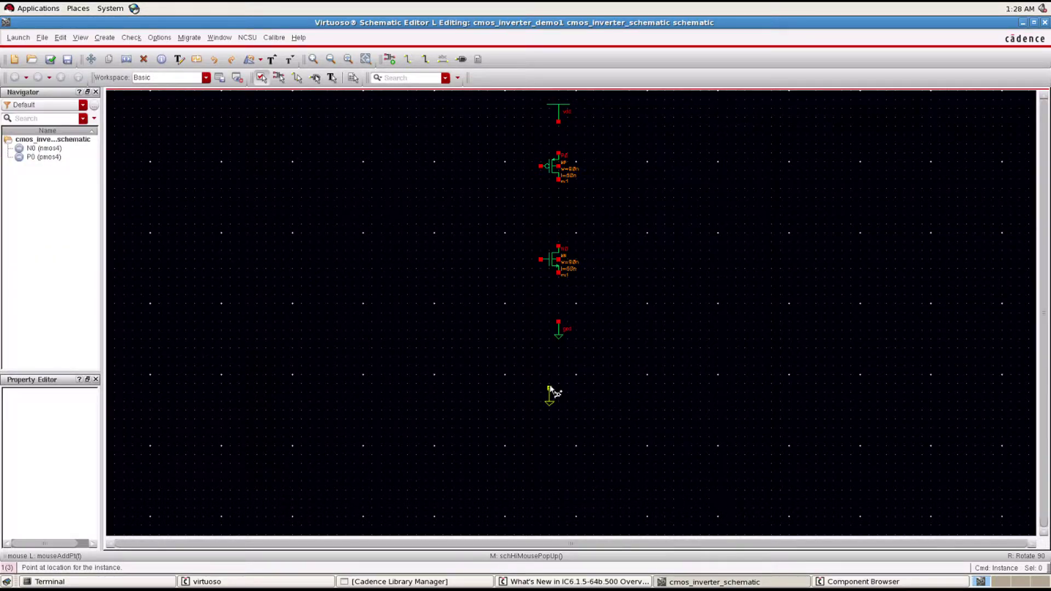
{"action": "key", "text": "Escape"}
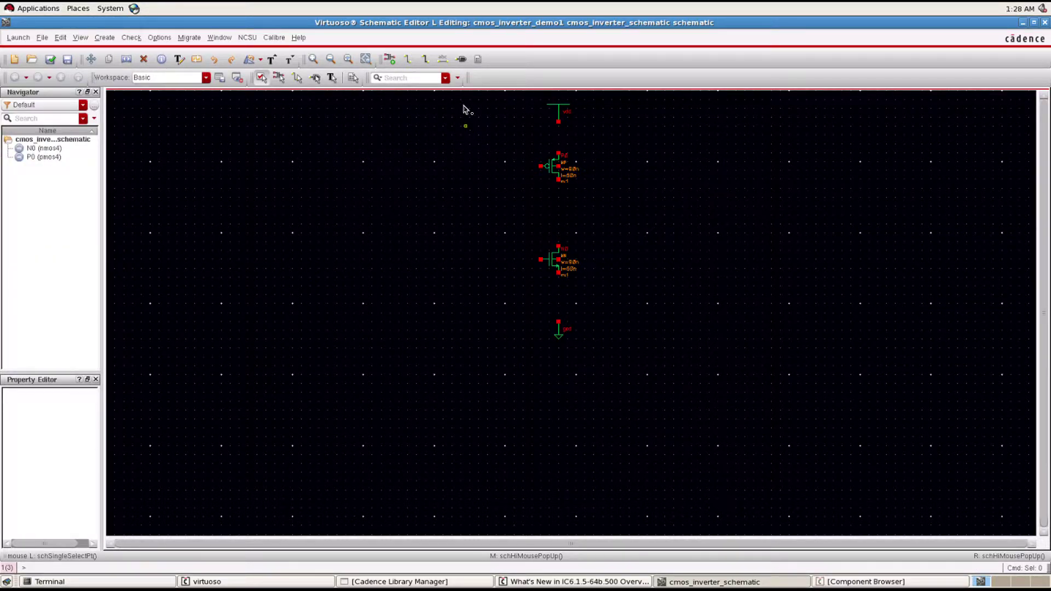
Add an input pin named in to the left of the transistors, midway between the PMOS and NMOS.
{"action": "left_click", "coordinate": [465, 63]}
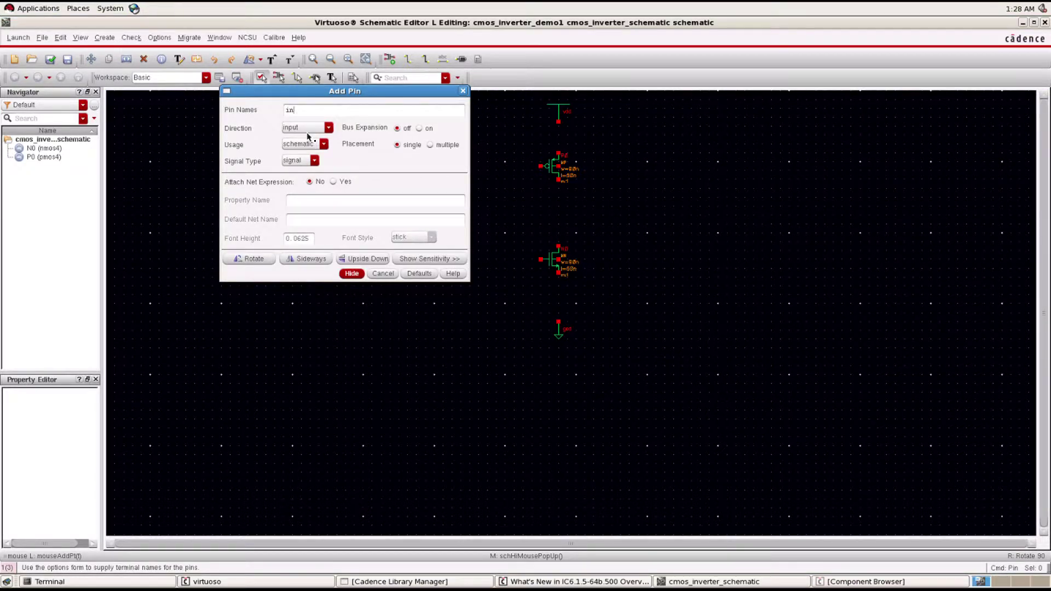
{"action": "key", "text": "Return"}
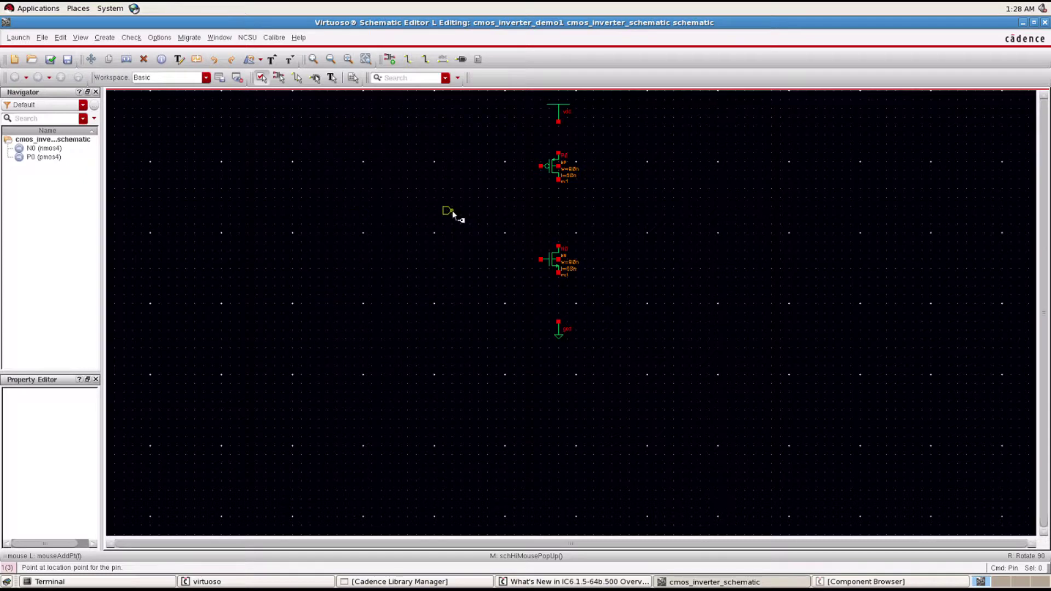
{"action": "left_click", "coordinate": [452, 217]}
Add an output pin named out to the right of the transistors, midway between the PMOS and NMOS.
{"action": "left_click", "coordinate": [463, 60]}
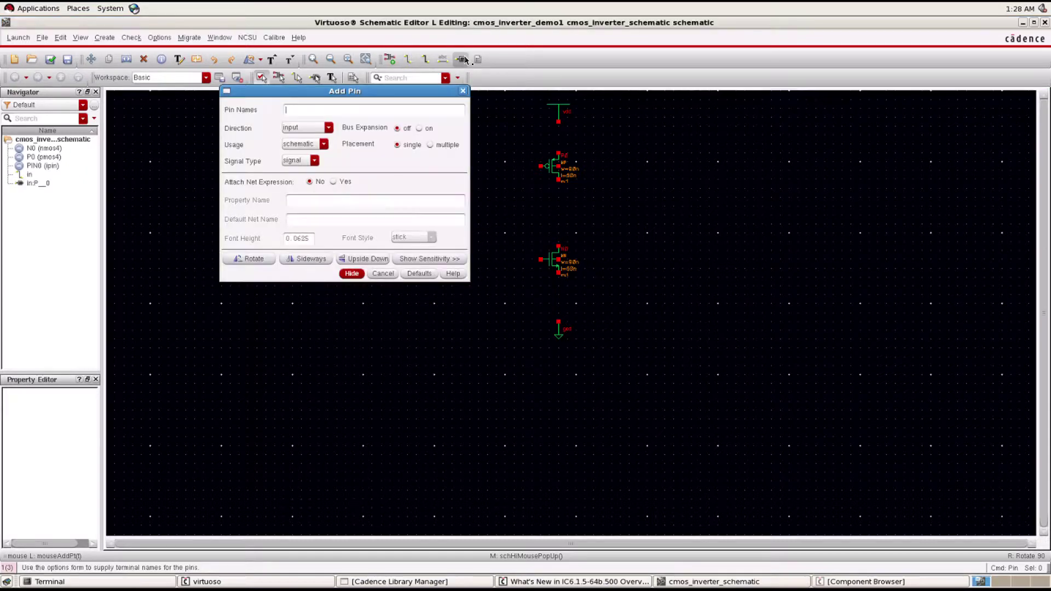
{"action": "left_click", "coordinate": [298, 128]}
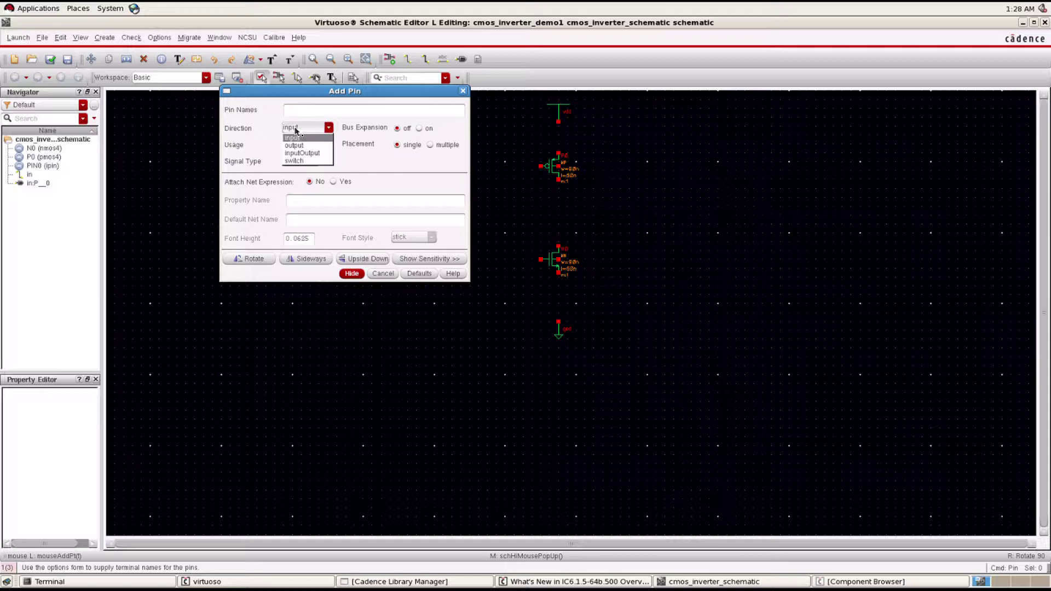
{"action": "left_click", "coordinate": [301, 146]}
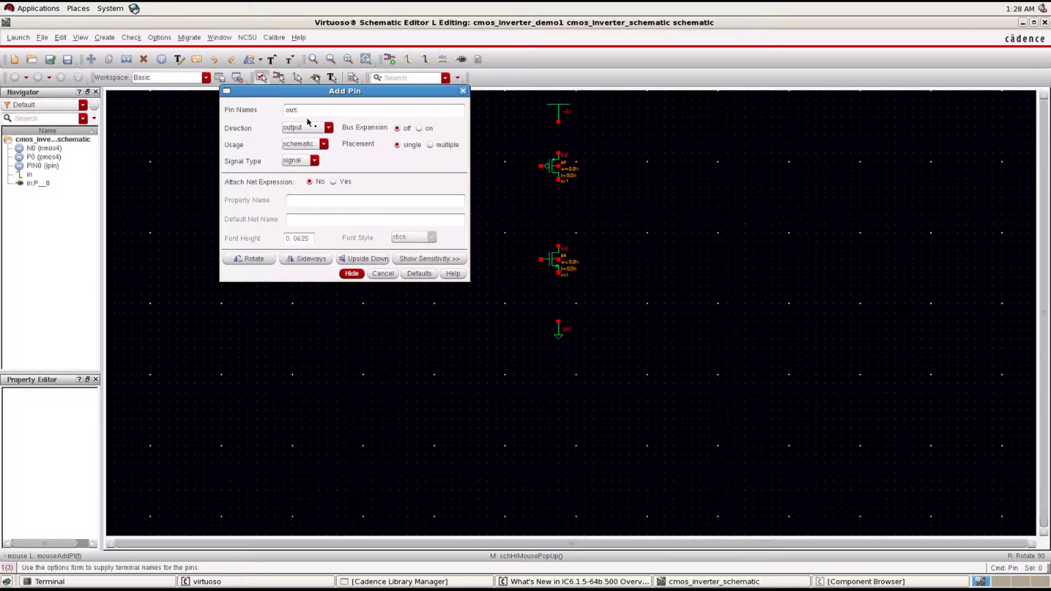
{"action": "key", "text": "Return"}
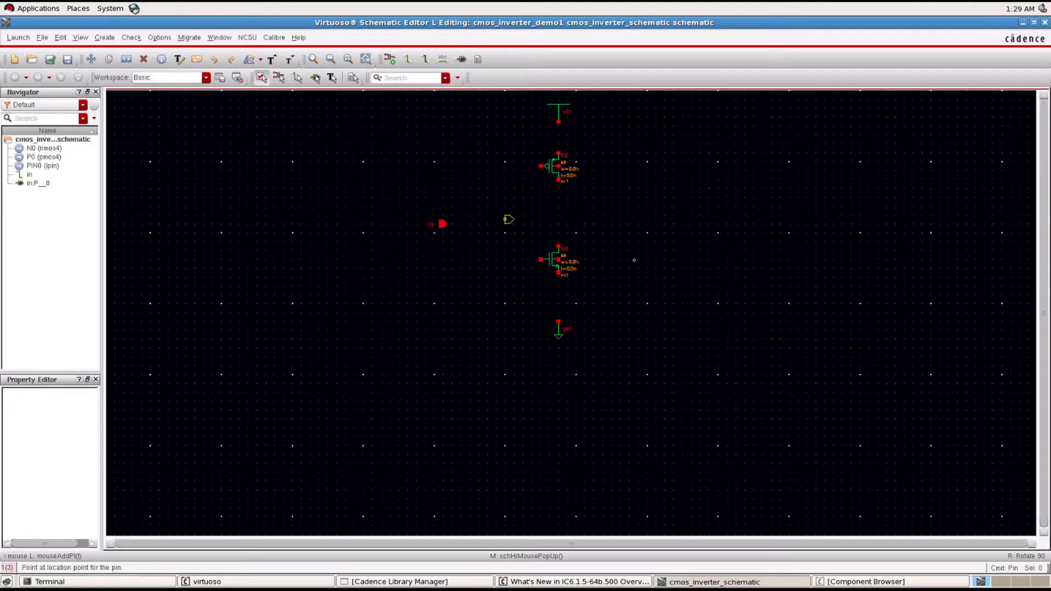
{"action": "left_click", "coordinate": [651, 218]}
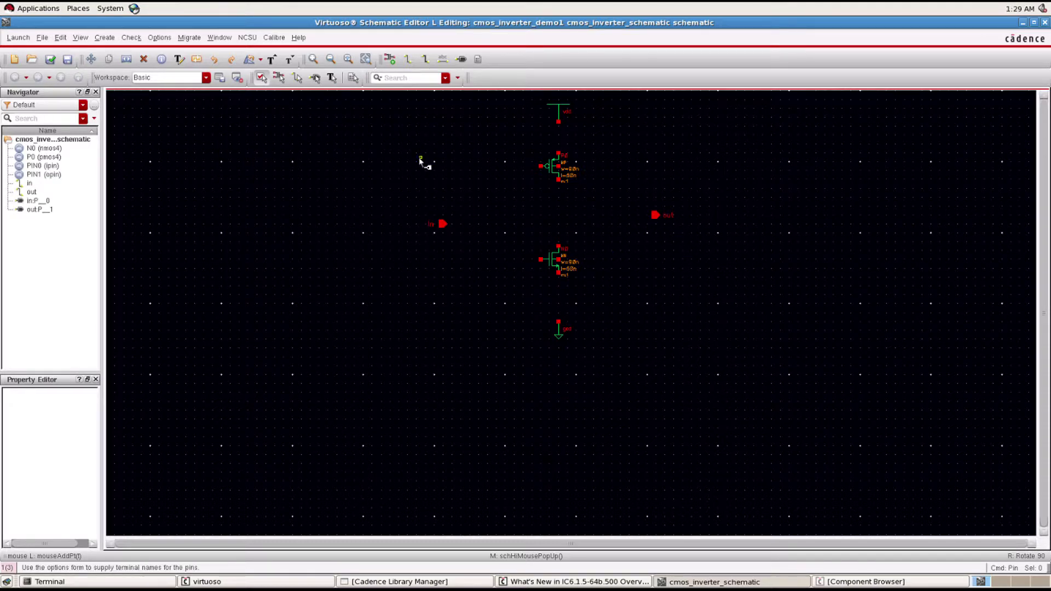
{"action": "key", "text": "Escape"}
{"action": "key", "text": "f"}
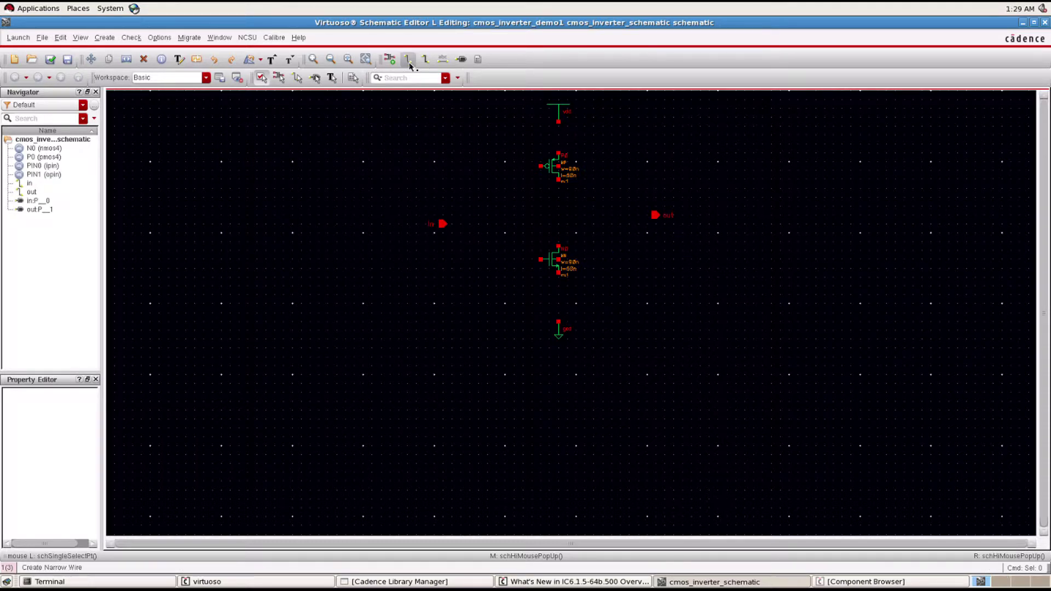
Wire vdd, the PMOS, the NMOS and gnd in series, joining the two transistor drains.
{"action": "left_click", "coordinate": [426, 57]}
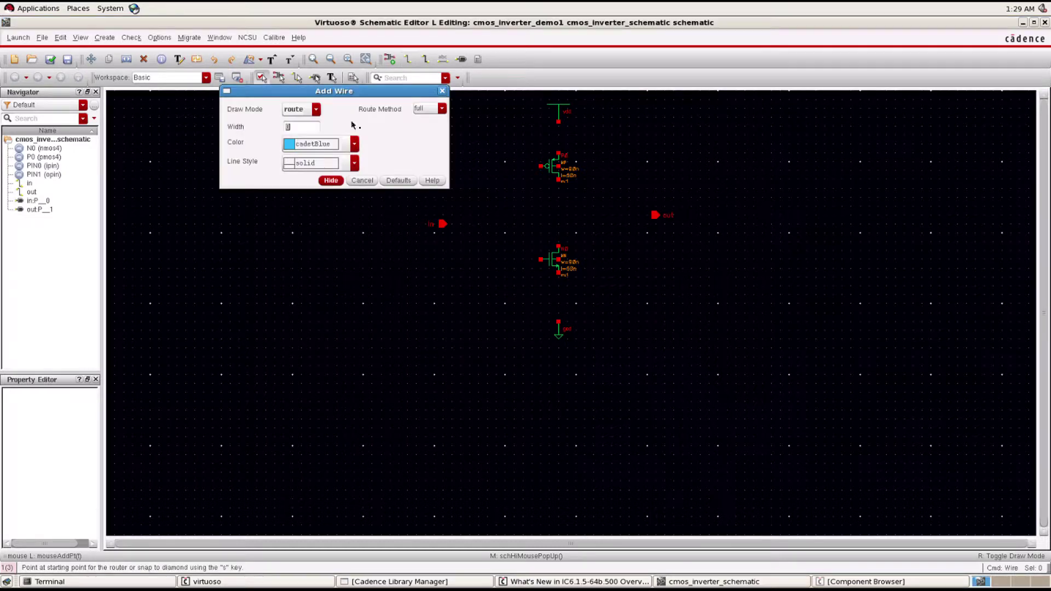
{"action": "left_click", "coordinate": [330, 180]}
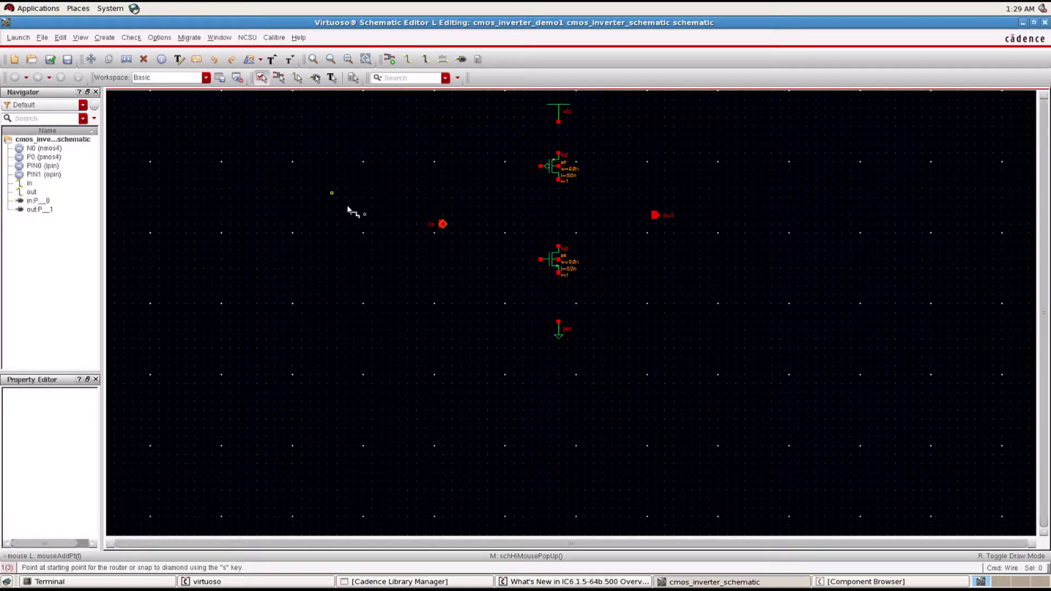
{"action": "left_click", "coordinate": [559, 121]}
{"action": "left_click", "coordinate": [558, 154]}
{"action": "left_click", "coordinate": [558, 180]}
{"action": "left_click", "coordinate": [558, 246]}
{"action": "left_click", "coordinate": [558, 273]}
{"action": "left_click", "coordinate": [558, 322]}
Wire the PMOS and NMOS gates together and connect the out pin to the shared drain wire.
{"action": "left_click", "coordinate": [540, 166]}
{"action": "left_click", "coordinate": [541, 259]}
{"action": "left_click", "coordinate": [632, 216]}
{"action": "left_click", "coordinate": [559, 215]}
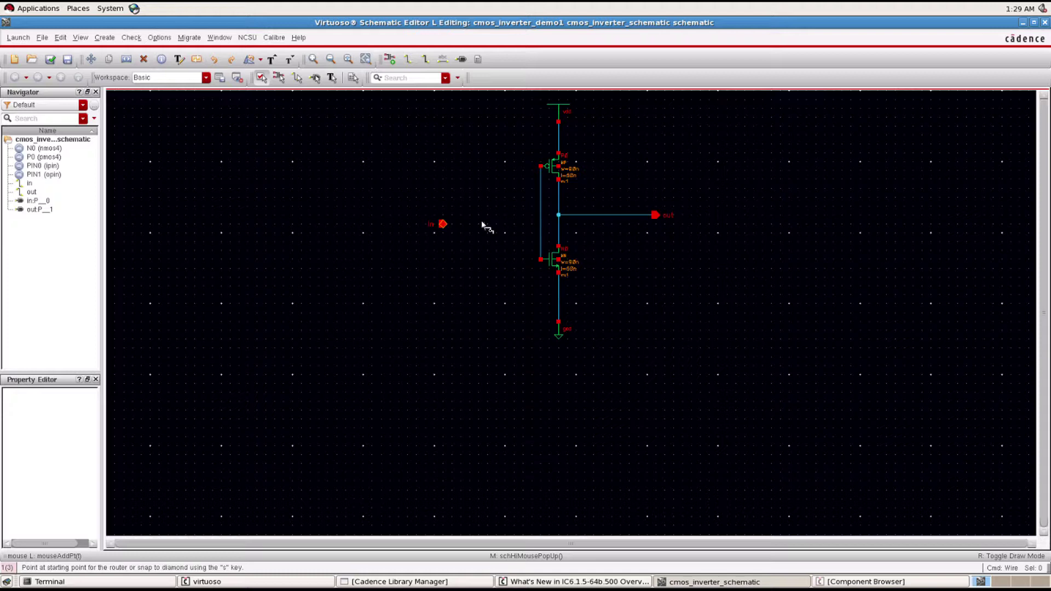
Wire the in pin to the common gate wire, and check and save the schematic.
{"action": "left_click", "coordinate": [442, 225]}
{"action": "left_click", "coordinate": [541, 225]}
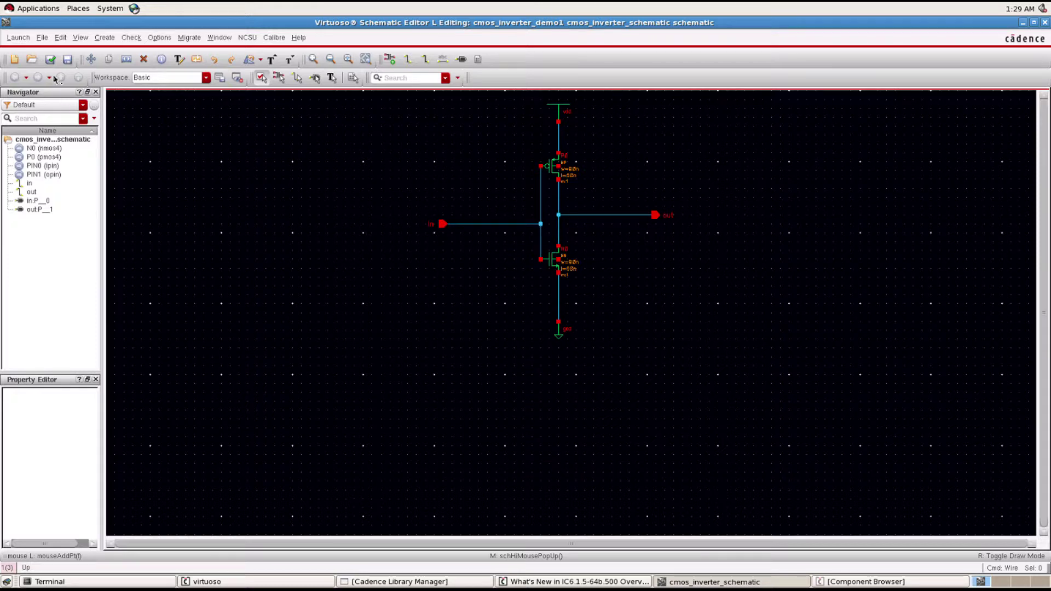
{"action": "left_click", "coordinate": [50, 59]}
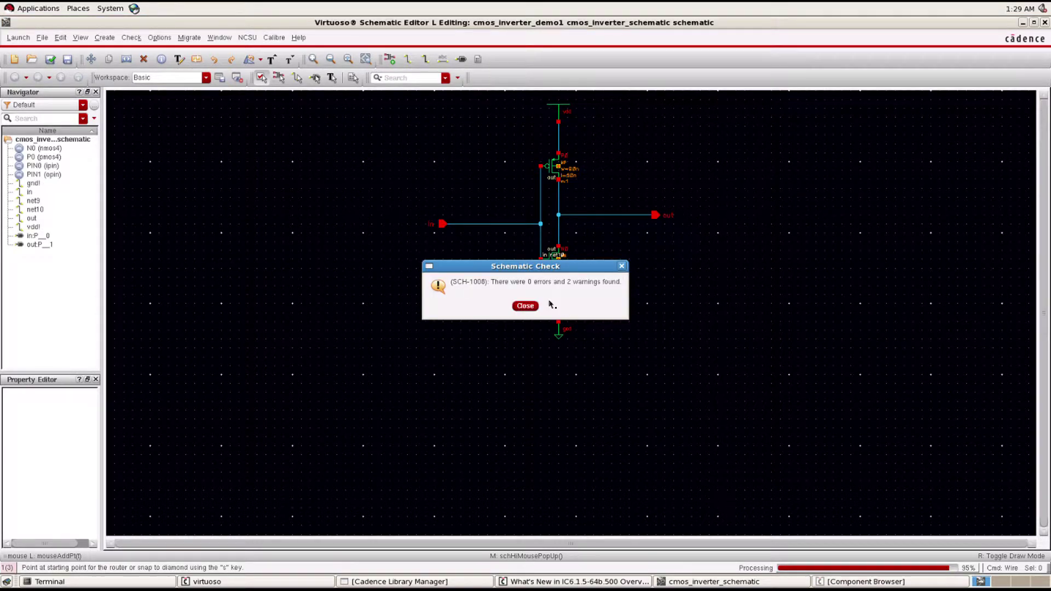
{"action": "left_click", "coordinate": [526, 306]}
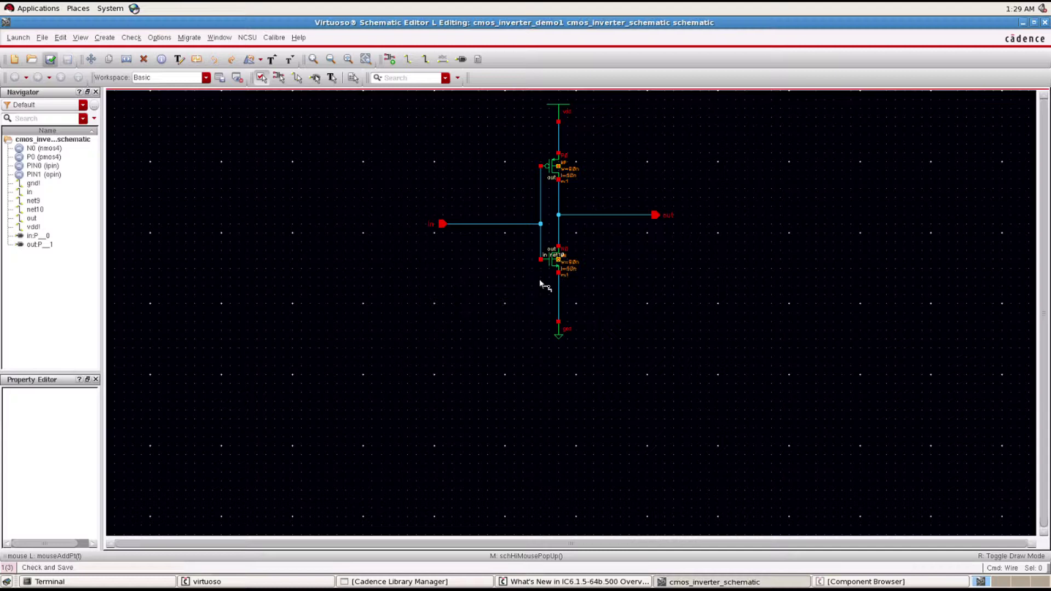
Wire the PMOS body to vdd and the NMOS body to the gnd wire, and check and save the schematic again.
{"action": "left_click", "coordinate": [561, 169]}
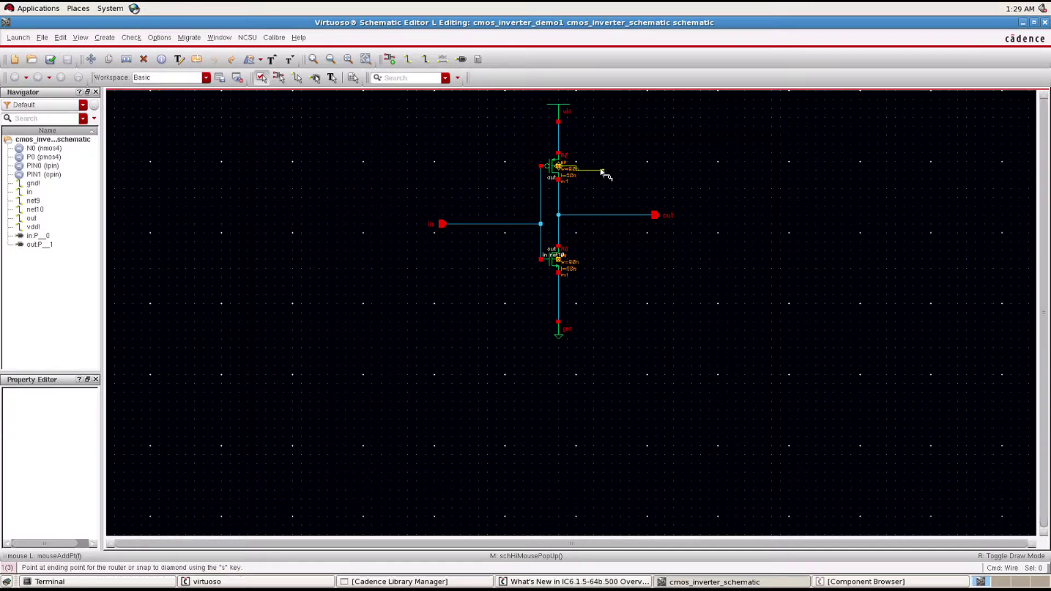
{"action": "left_click", "coordinate": [558, 121]}
{"action": "left_click", "coordinate": [558, 259]}
{"action": "left_click", "coordinate": [558, 303]}
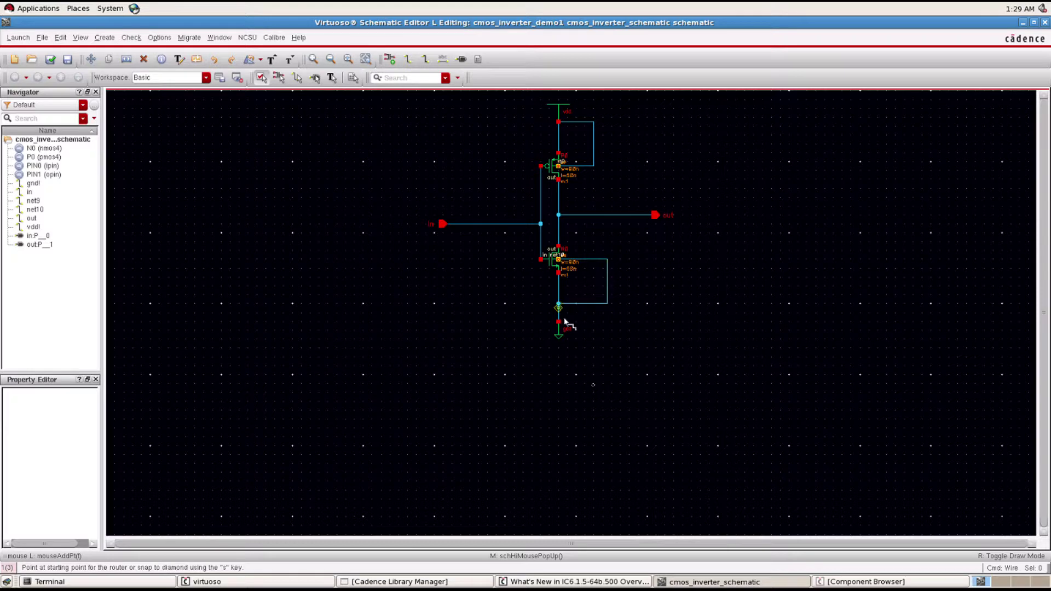
{"action": "left_click", "coordinate": [50, 59]}
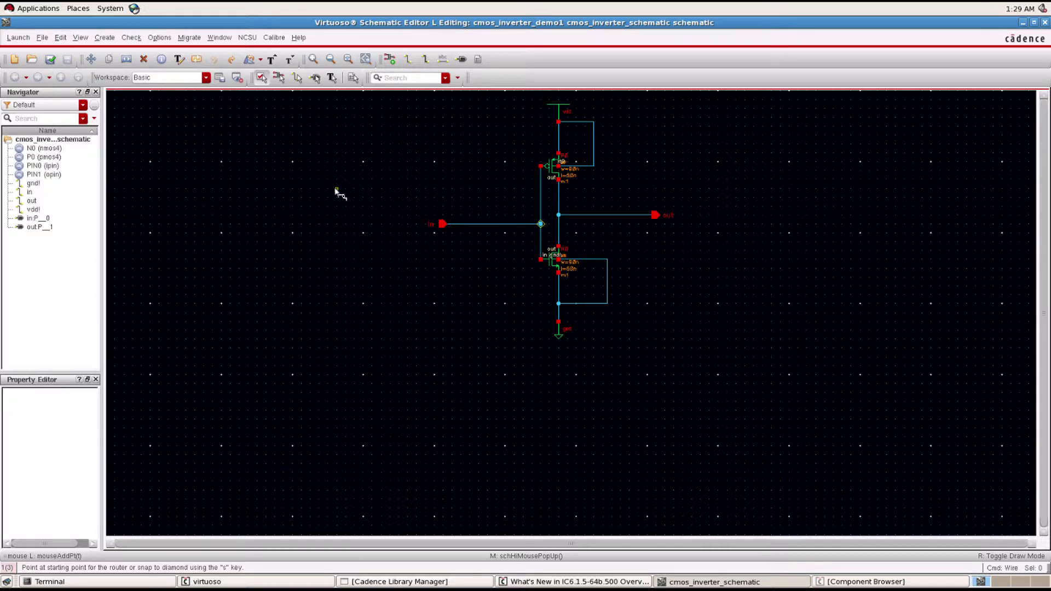
{"action": "key", "text": "Escape"}
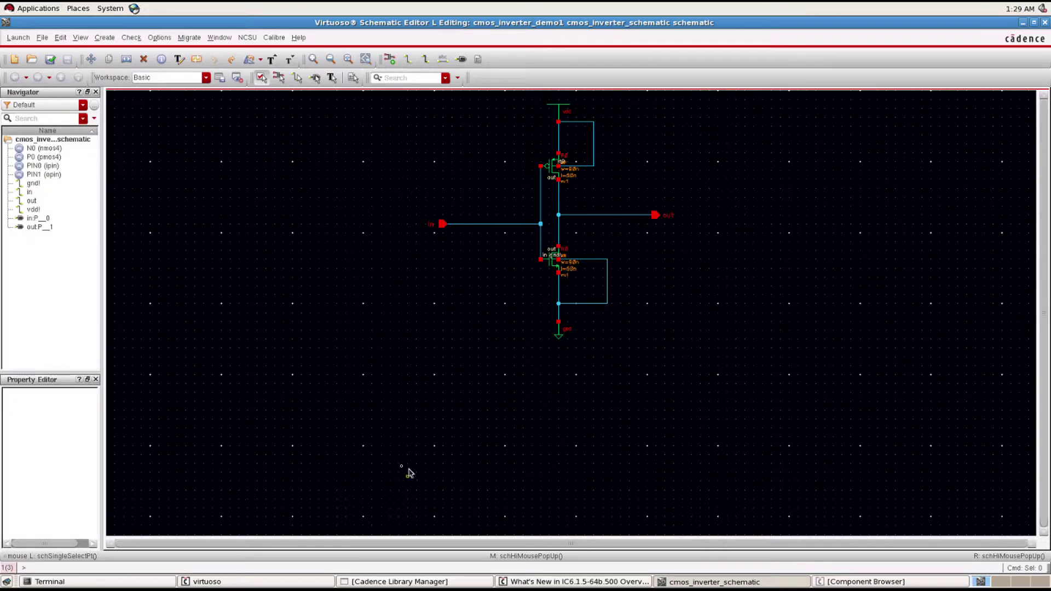
Switch to the terminal, launch BitGen with the bitgen command and bring its window into clear view.
{"action": "left_click", "coordinate": [221, 580]}
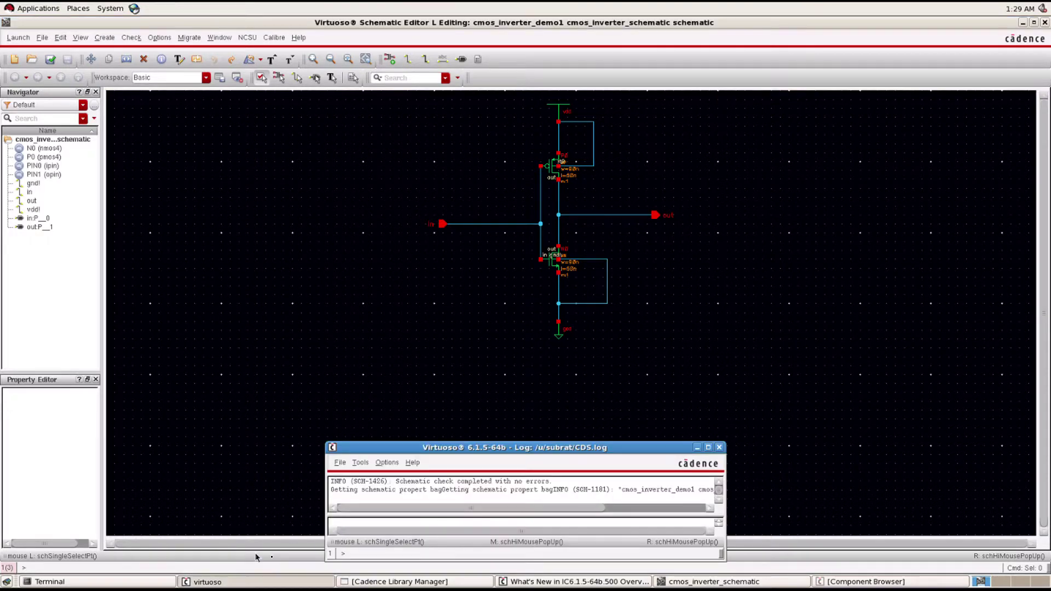
{"action": "left_click", "coordinate": [50, 581]}
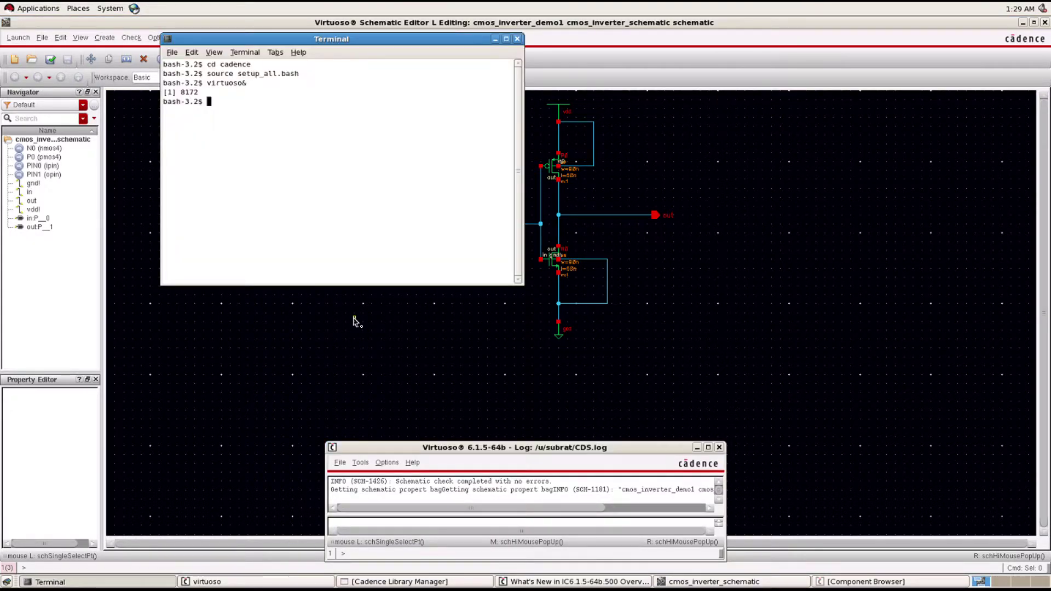
{"action": "type", "text": "bitgen"}
{"action": "key", "text": "Return"}
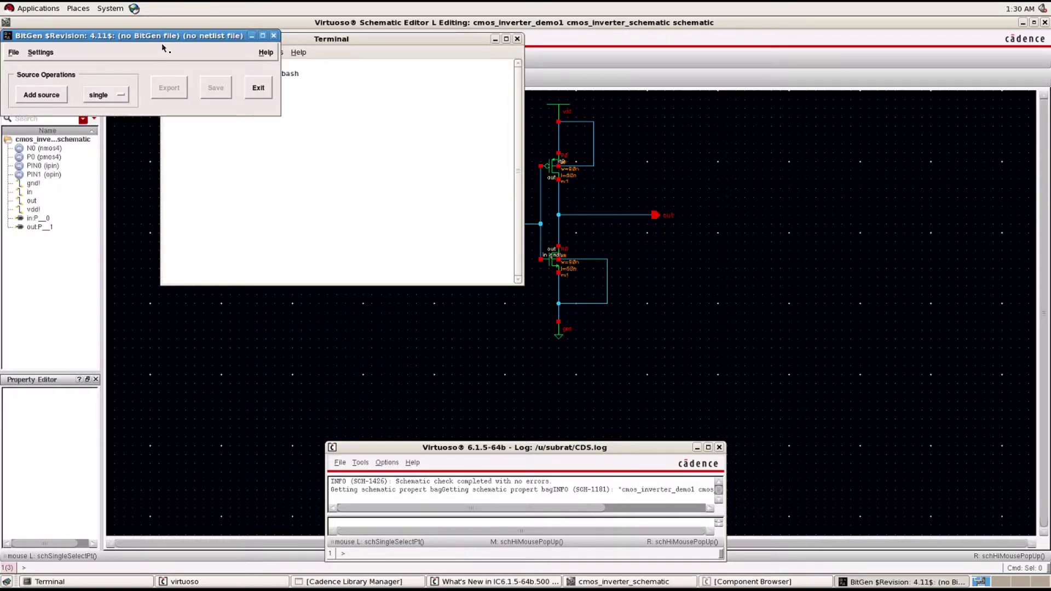
{"action": "left_click_drag", "start_coordinate": [162, 38], "coordinate": [277, 221]}
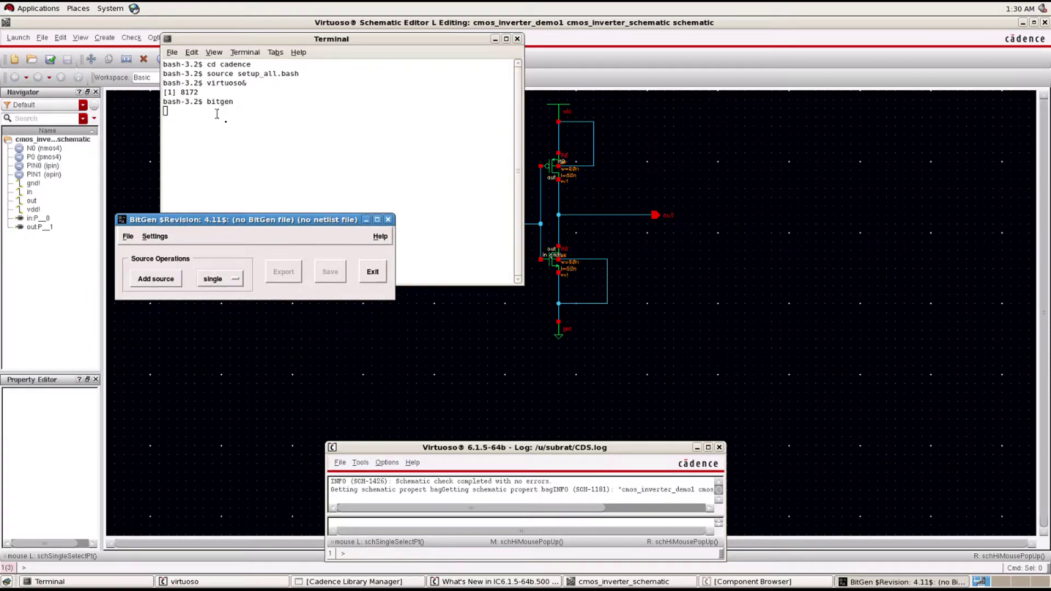
{"action": "left_click_drag", "start_coordinate": [236, 104], "coordinate": [208, 102]}
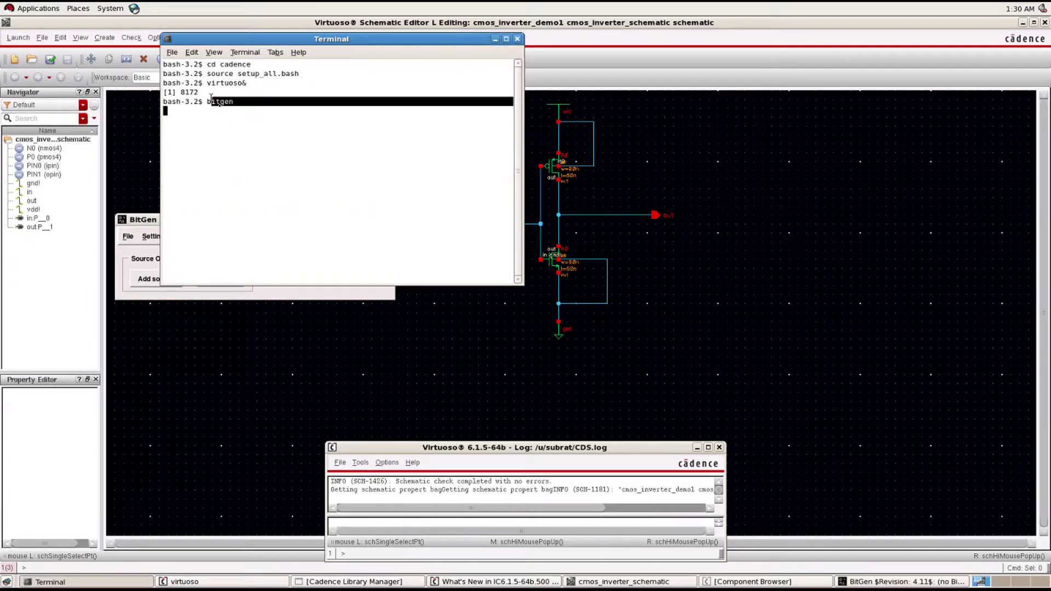
{"action": "left_click", "coordinate": [148, 224]}
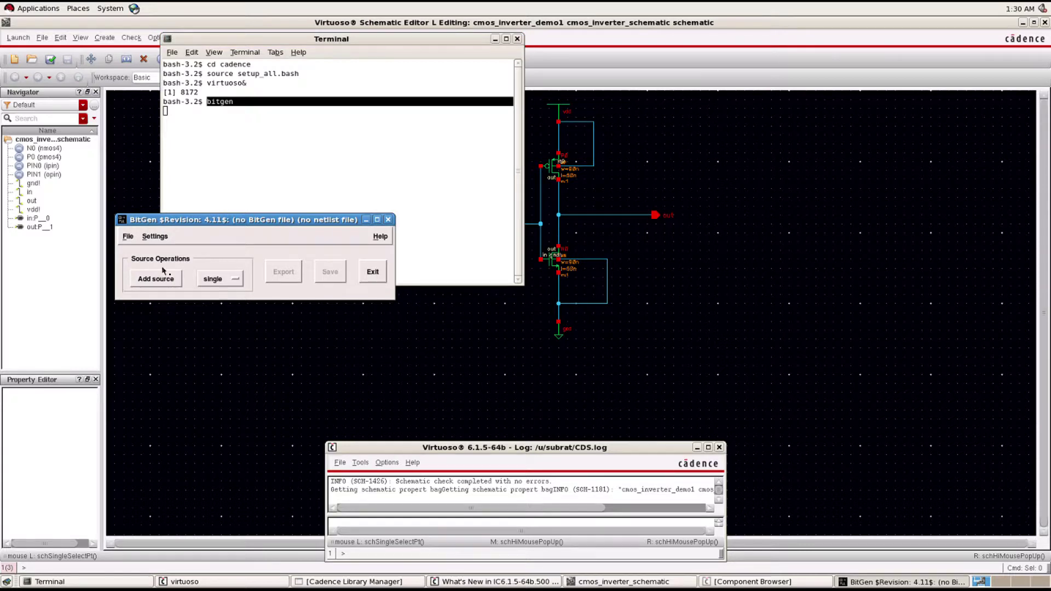
Add a DC source with description vdd, source name vdd and + node vdd!, and maximize the BitGen window.
{"action": "left_click", "coordinate": [214, 279]}
{"action": "left_click", "coordinate": [211, 339]}
{"action": "left_click", "coordinate": [157, 282]}
{"action": "left_click", "coordinate": [212, 338]}
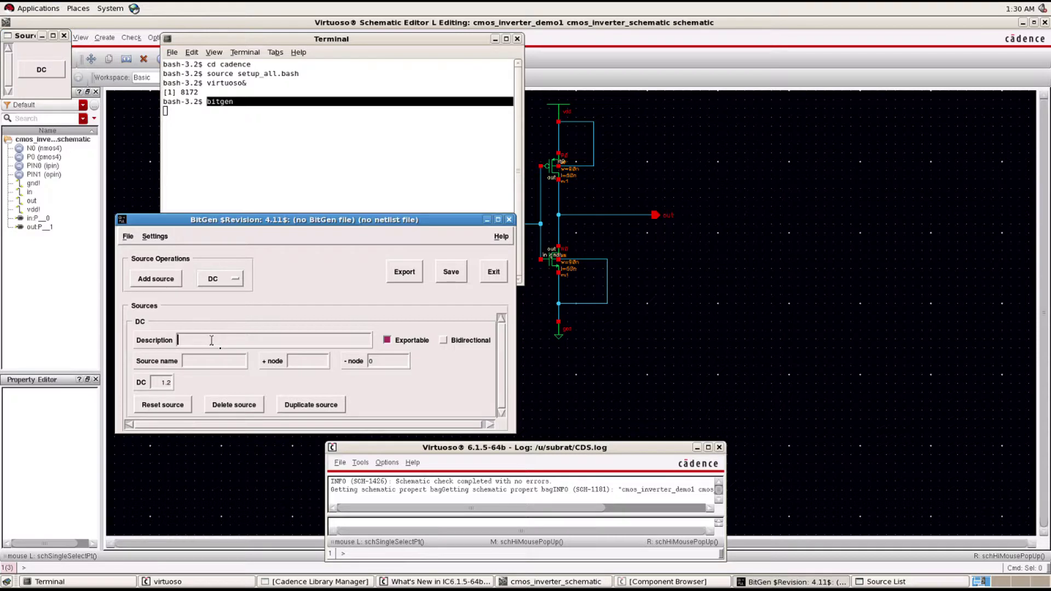
{"action": "type", "text": "vdd"}
{"action": "key", "text": "Tab"}
{"action": "left_click", "coordinate": [202, 362]}
{"action": "type", "text": "vdd"}
{"action": "left_click", "coordinate": [498, 220]}
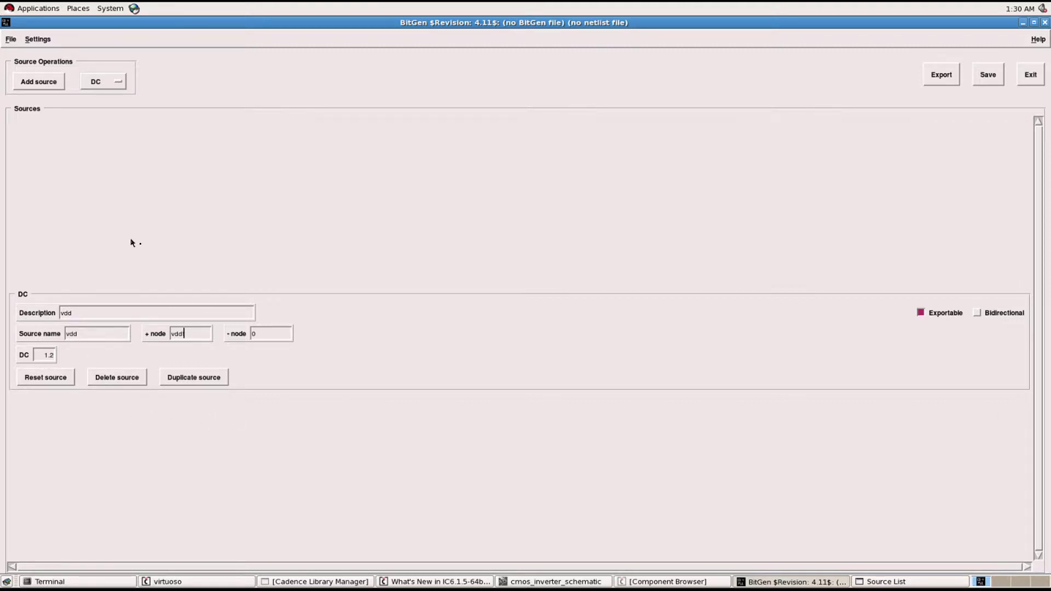
Add a second DC source with description gnd, source name gnd and + node gnd!
{"action": "left_click", "coordinate": [116, 83]}
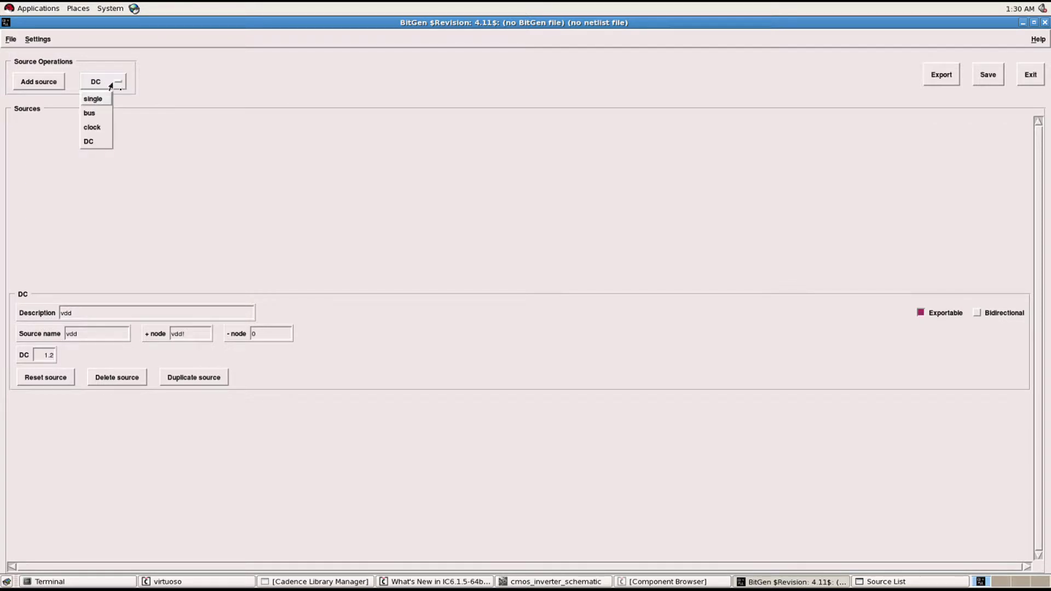
{"action": "left_click", "coordinate": [40, 88]}
{"action": "left_click", "coordinate": [40, 88]}
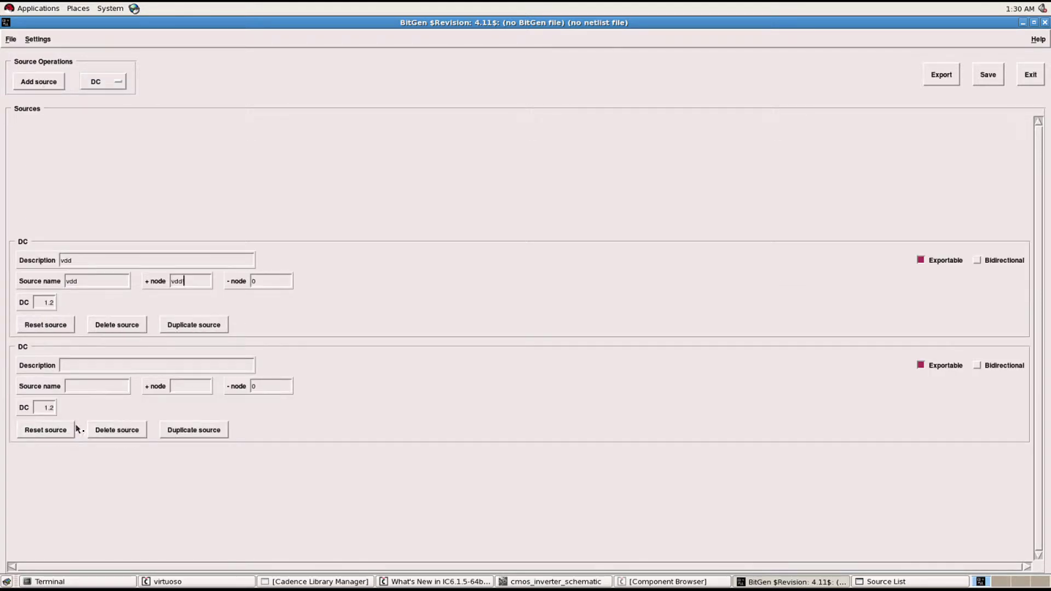
{"action": "left_click", "coordinate": [79, 365]}
{"action": "left_click", "coordinate": [80, 387]}
{"action": "left_click", "coordinate": [199, 386]}
Add a single source with description input, source name in, + node in and data 1010.
{"action": "left_click", "coordinate": [106, 86]}
{"action": "left_click", "coordinate": [92, 98]}
{"action": "left_click", "coordinate": [39, 82]}
{"action": "type", "text": "gnd!"}
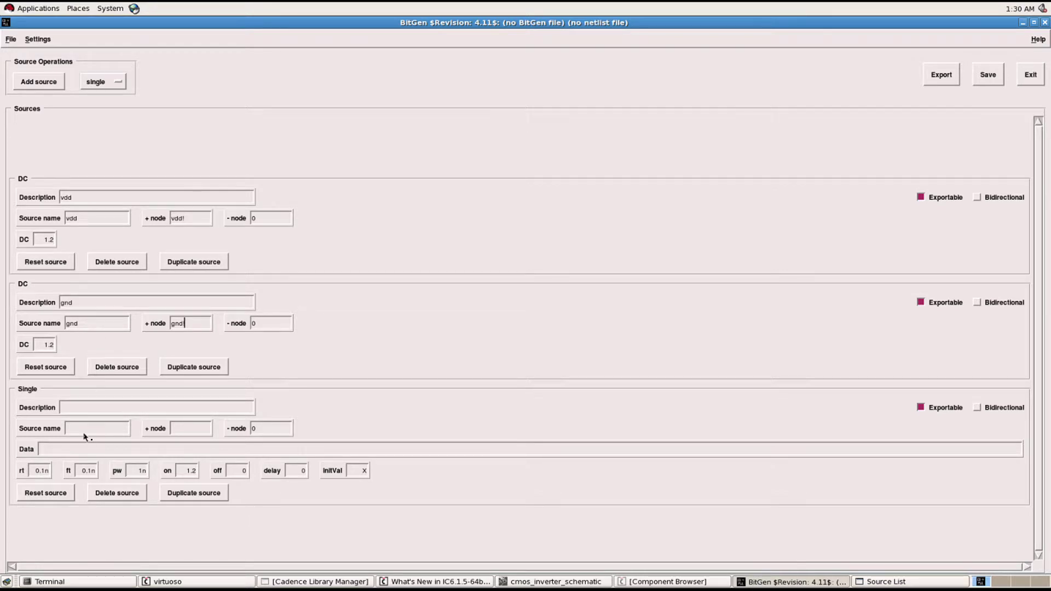
{"action": "left_click", "coordinate": [84, 405]}
{"action": "left_click", "coordinate": [206, 425]}
{"action": "left_click", "coordinate": [202, 447]}
Save the source setup as the BitGen file cmos_inverter_demo1 in the cadence directory.
{"action": "left_click", "coordinate": [993, 80]}
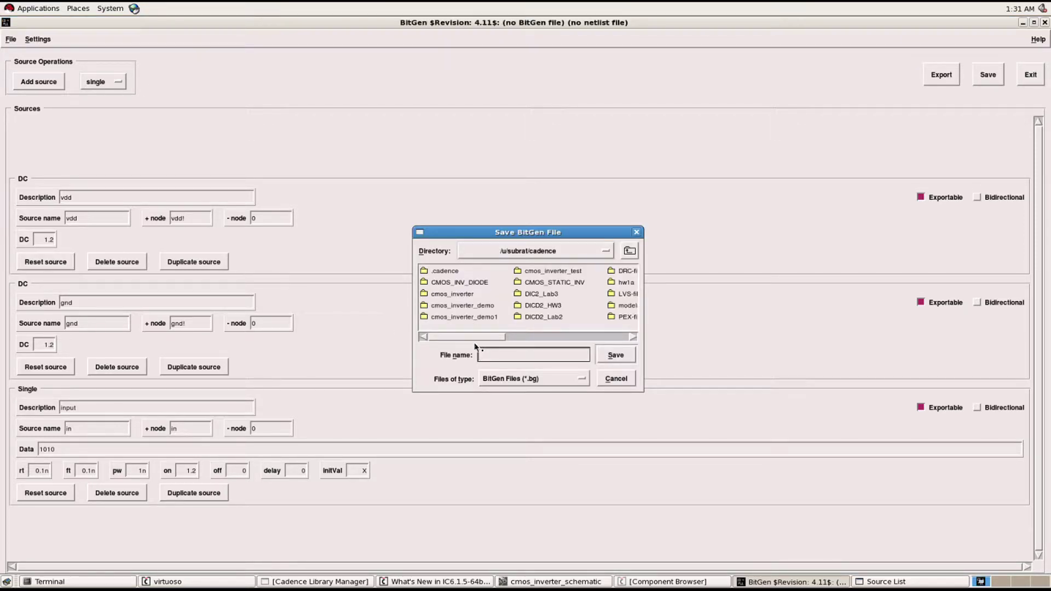
{"action": "type", "text": "cmos_inver"}
{"action": "left_click", "coordinate": [615, 356]}
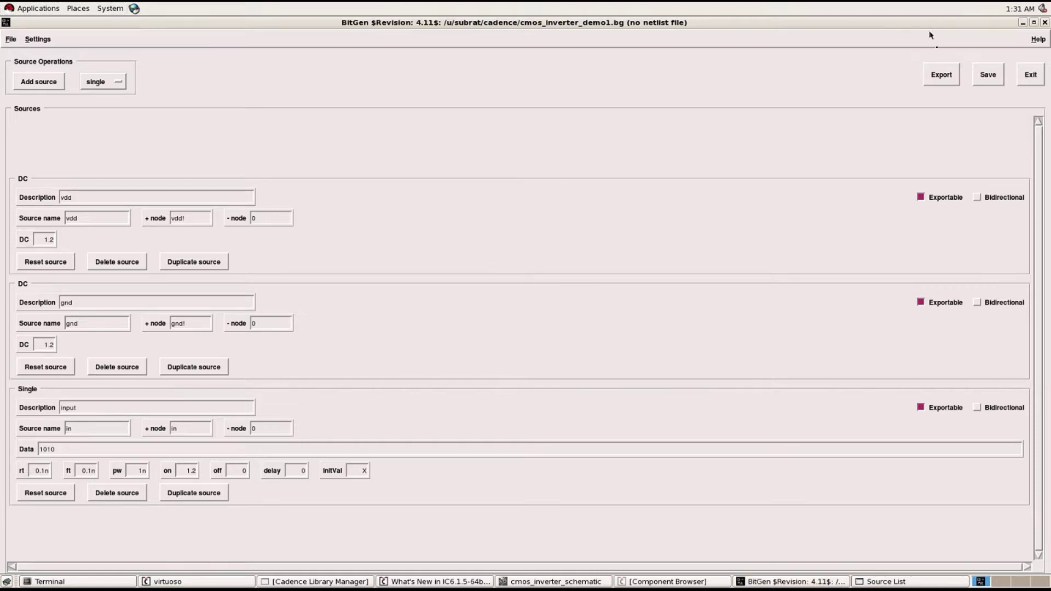
Export the sources as a Spectre netlist named cmos_inverter_demo1, exit BitGen and return to the schematic window.
{"action": "left_click", "coordinate": [932, 79]}
{"action": "type", "text": "cmos_"}
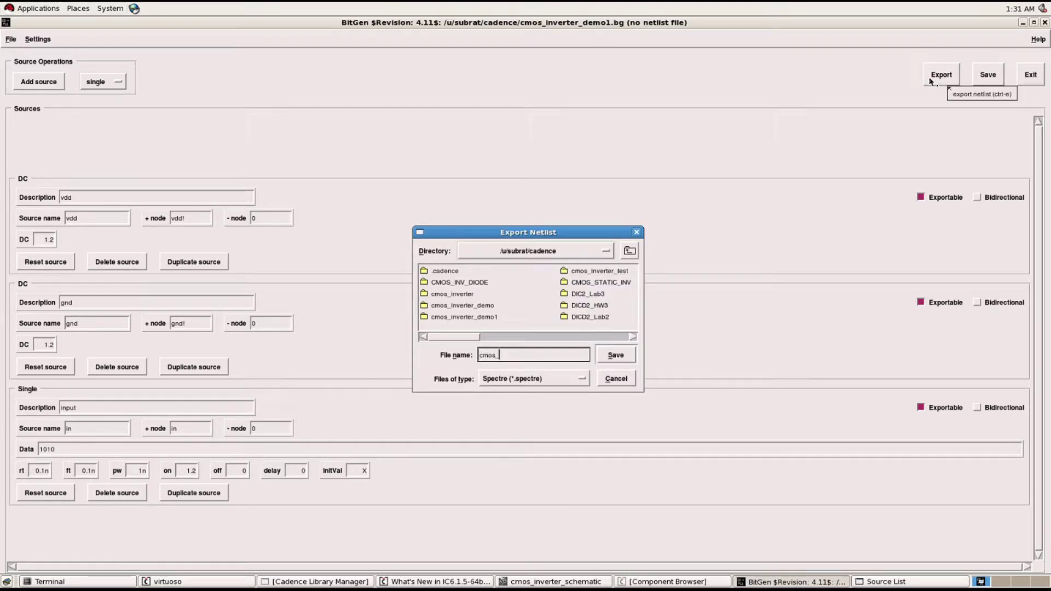
{"action": "type", "text": "inverter-dem"}
{"action": "key", "text": "BackSpace"}
{"action": "key", "text": "BackSpace"}
{"action": "key", "text": "BackSpace"}
{"action": "type", "text": "dem"}
{"action": "left_click", "coordinate": [616, 354]}
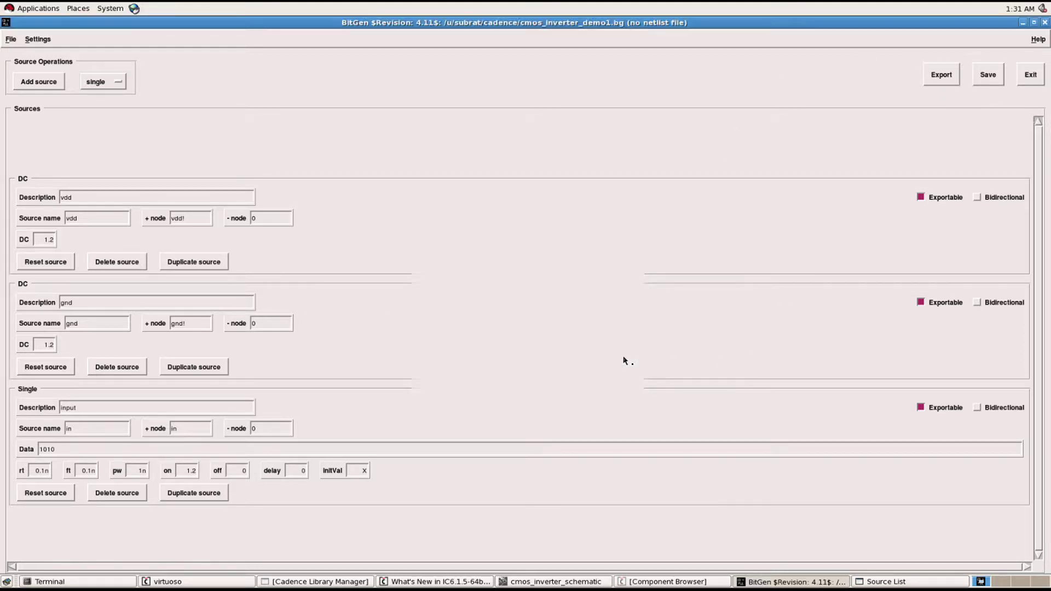
{"action": "left_click", "coordinate": [1028, 75]}
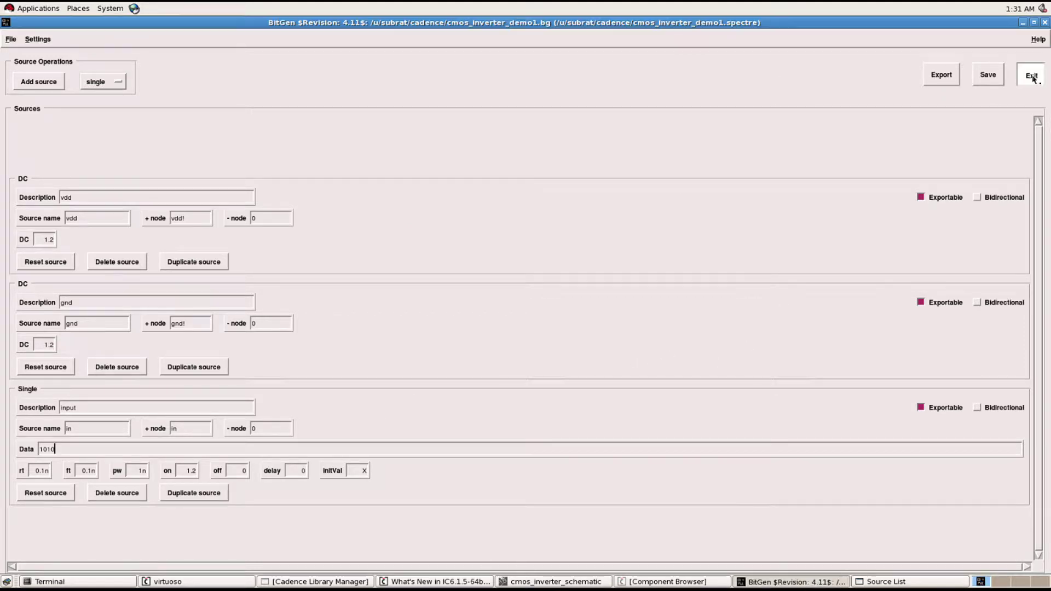
{"action": "left_click", "coordinate": [309, 348]}
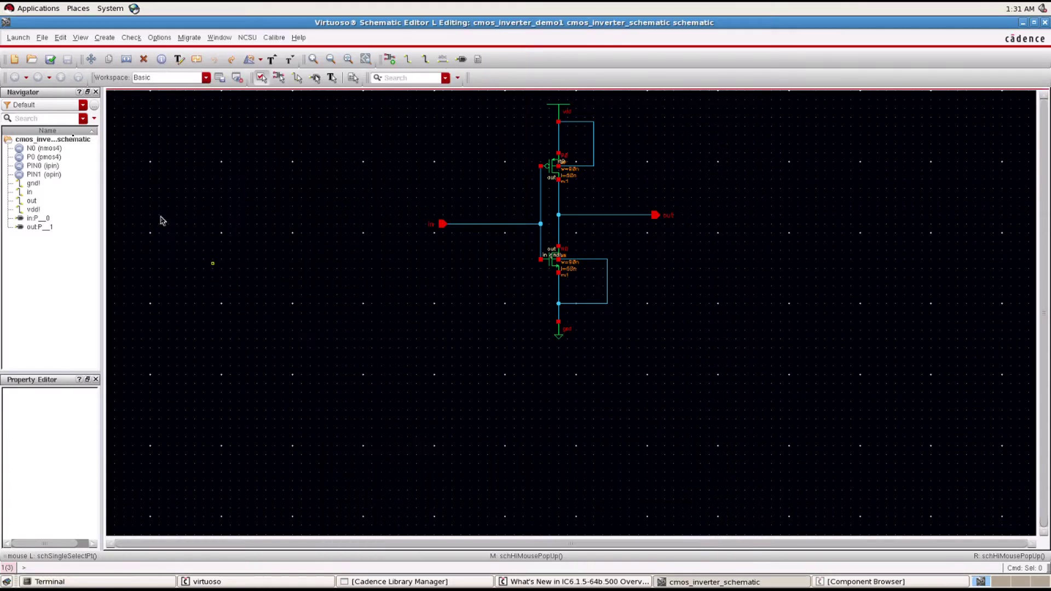
Launch ADE L for the inverter schematic and add 50nmodels.m from the models folder to the model libraries.
{"action": "left_click", "coordinate": [19, 38]}
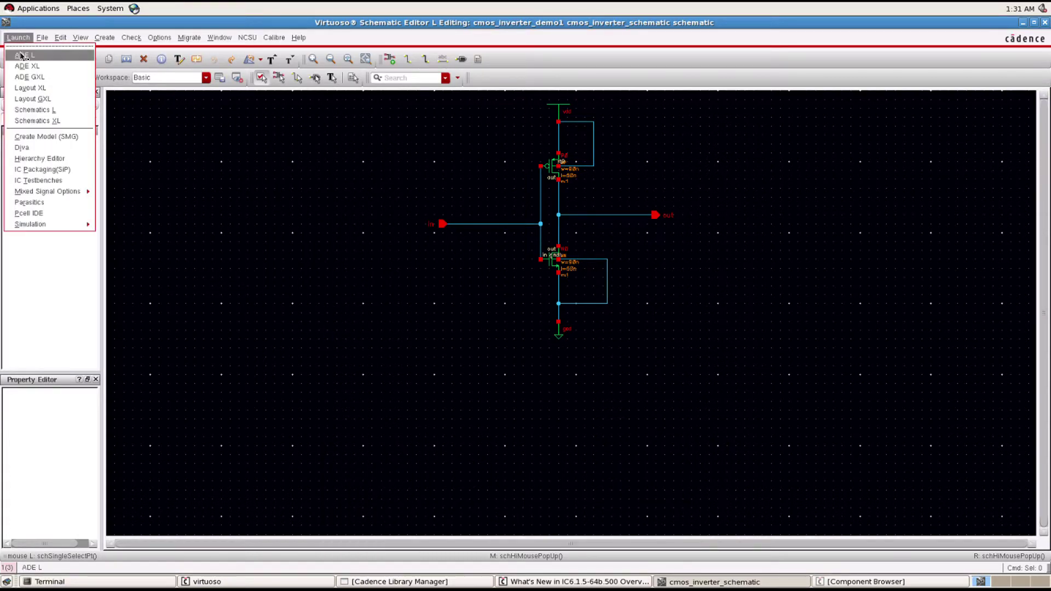
{"action": "left_click", "coordinate": [23, 55]}
{"action": "left_click", "coordinate": [133, 286]}
{"action": "left_click", "coordinate": [153, 341]}
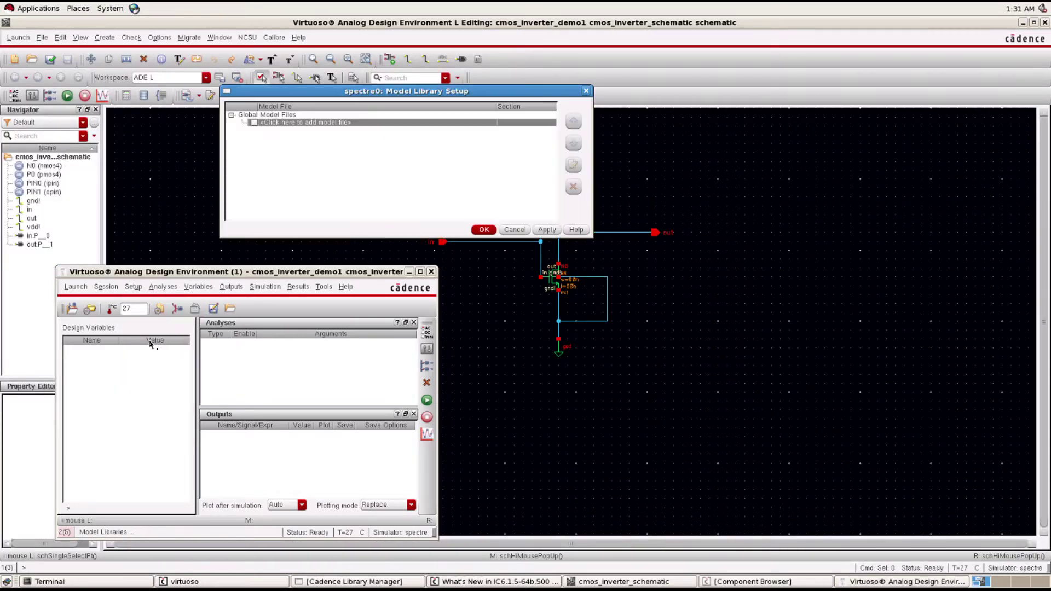
{"action": "double_click", "coordinate": [478, 123]}
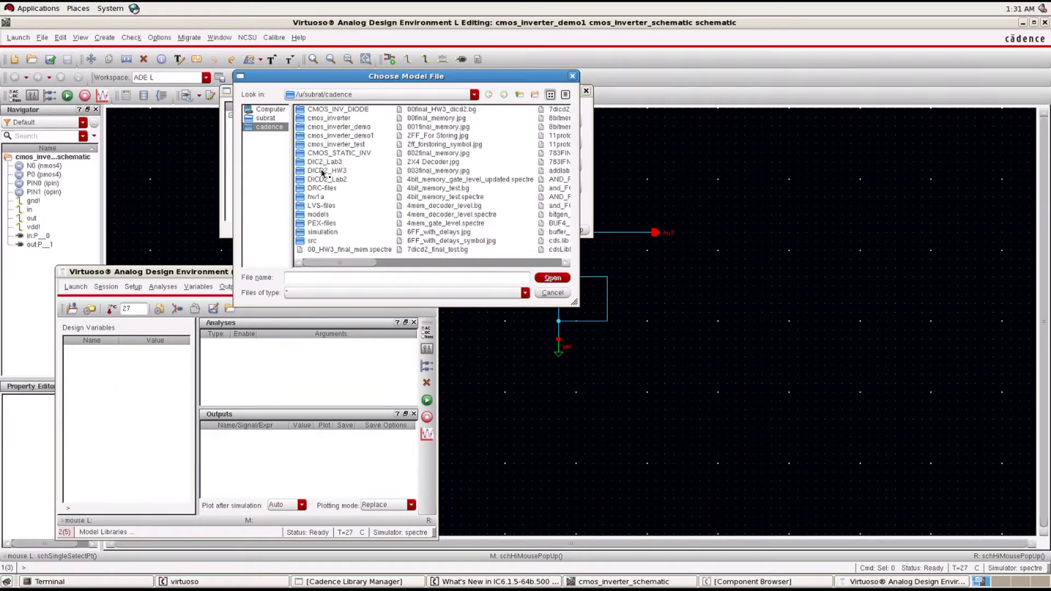
{"action": "double_click", "coordinate": [315, 215]}
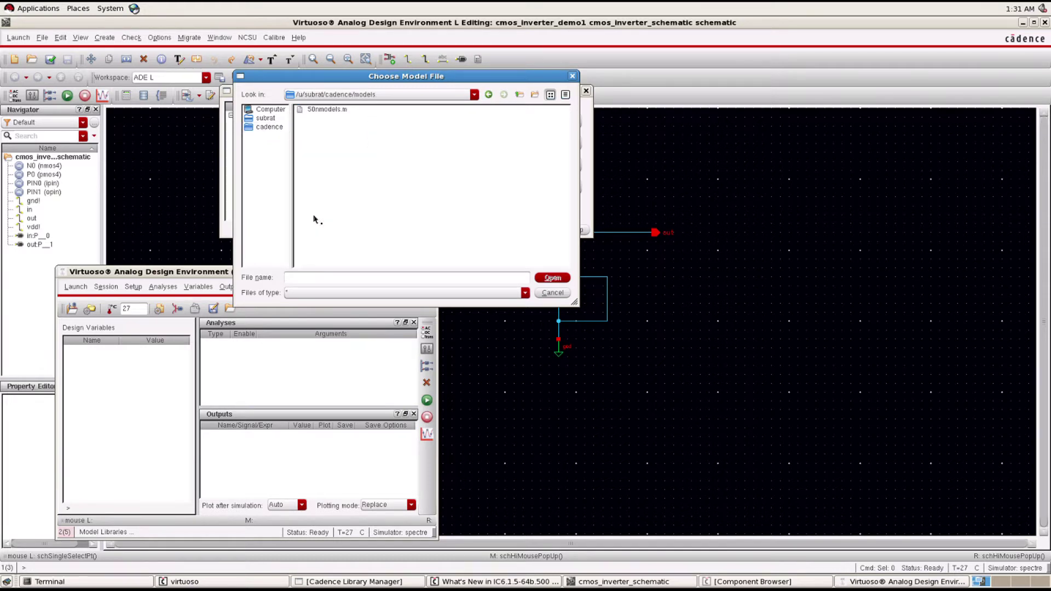
{"action": "double_click", "coordinate": [327, 110]}
Add cmos_inverter_demo1.spectre from the cadence directory as a second model file and accept the model library setup.
{"action": "left_click", "coordinate": [484, 131]}
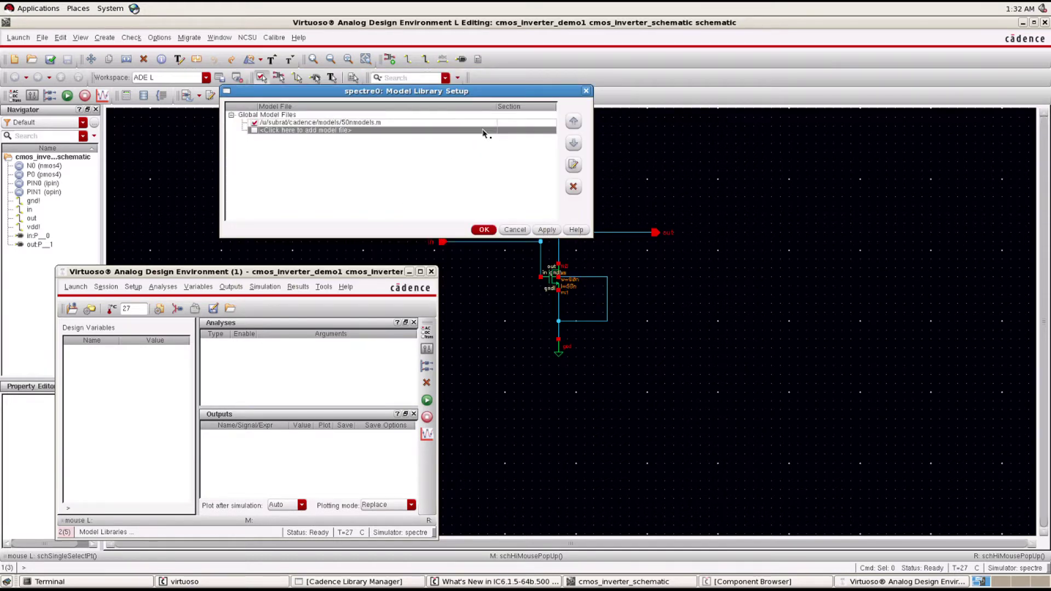
{"action": "left_click", "coordinate": [482, 131]}
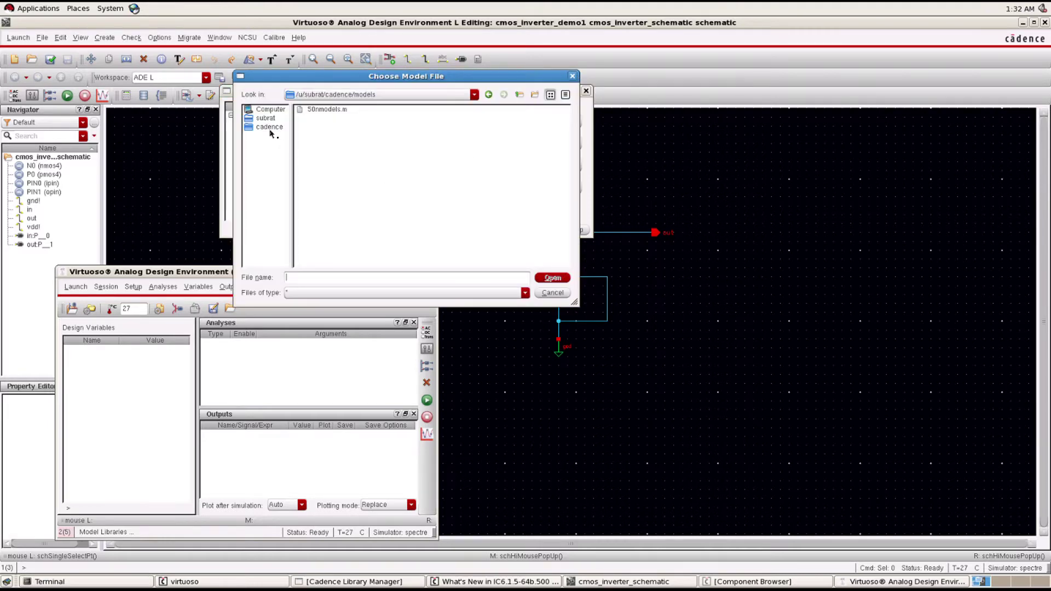
{"action": "left_click", "coordinate": [269, 127]}
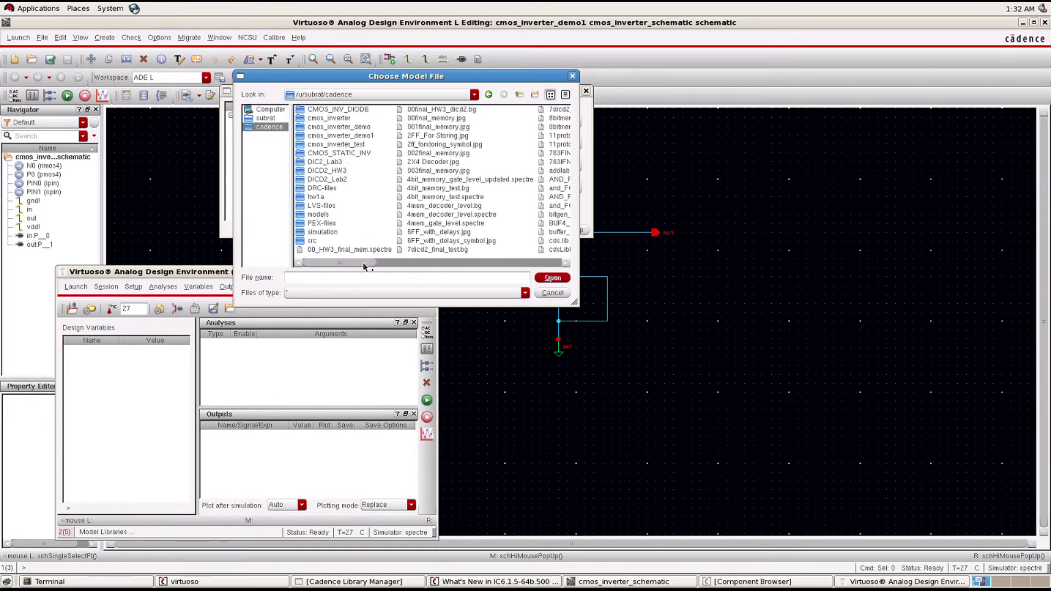
{"action": "left_click_drag", "start_coordinate": [365, 266], "coordinate": [441, 268]}
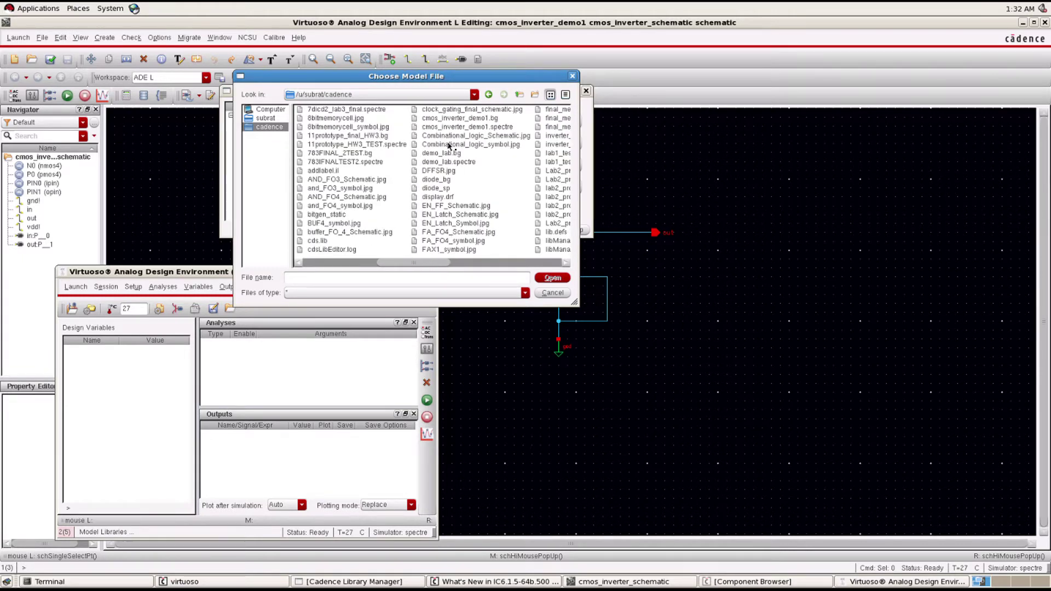
{"action": "left_click", "coordinate": [474, 126]}
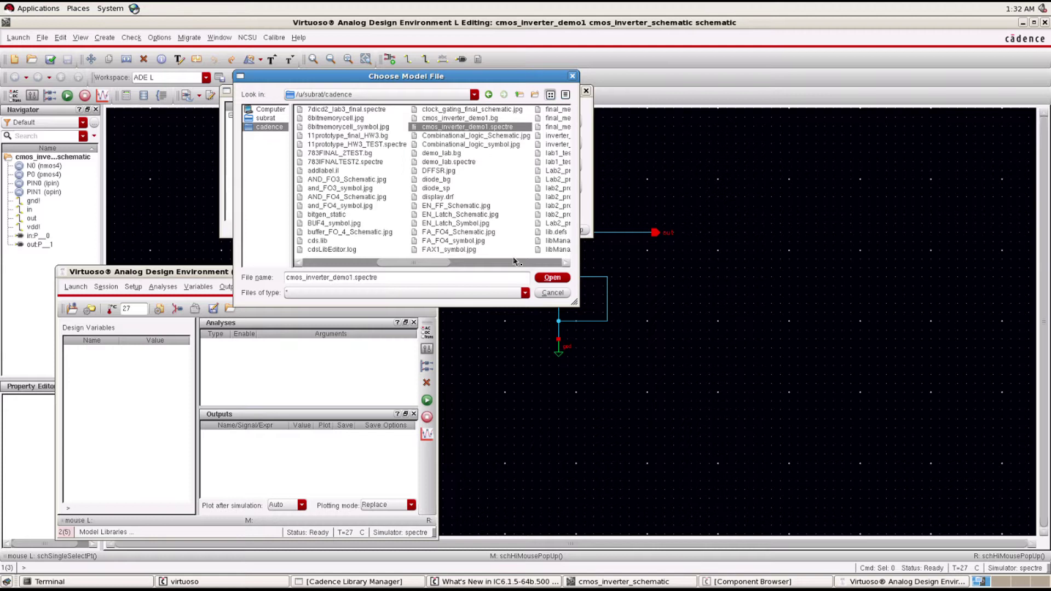
{"action": "left_click", "coordinate": [545, 277]}
{"action": "left_click", "coordinate": [491, 231]}
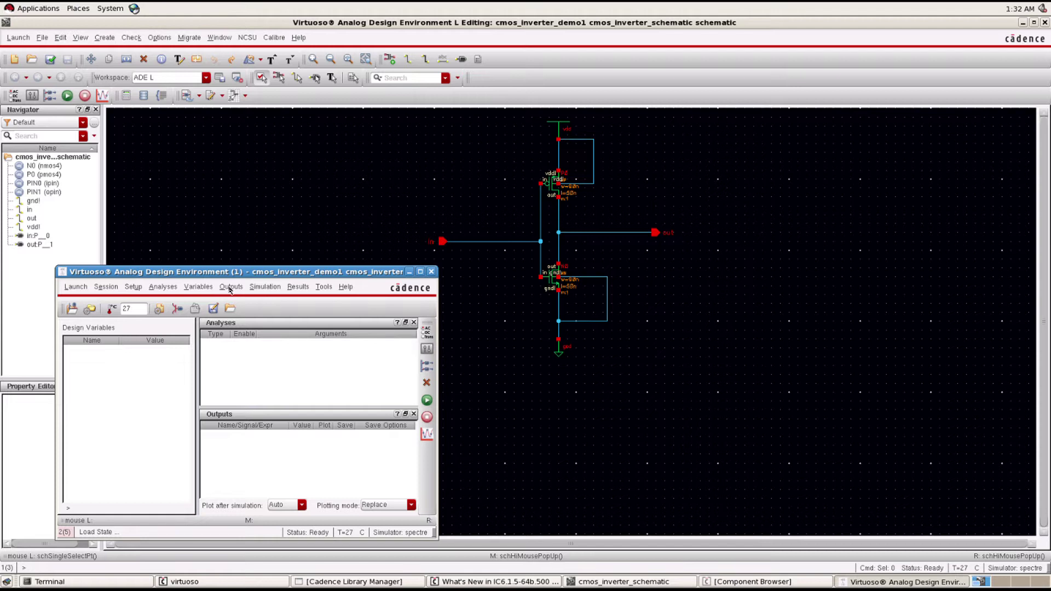
Set up a transient (tran) analysis with a stop time of 10n.
{"action": "left_click", "coordinate": [163, 286]}
{"action": "left_click", "coordinate": [174, 298]}
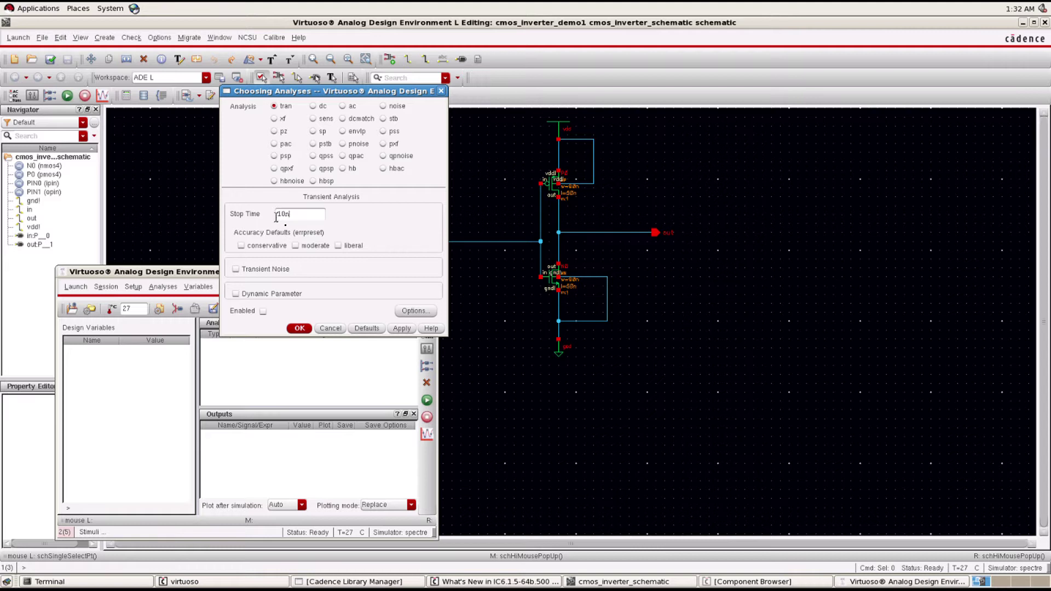
{"action": "left_click", "coordinate": [299, 328]}
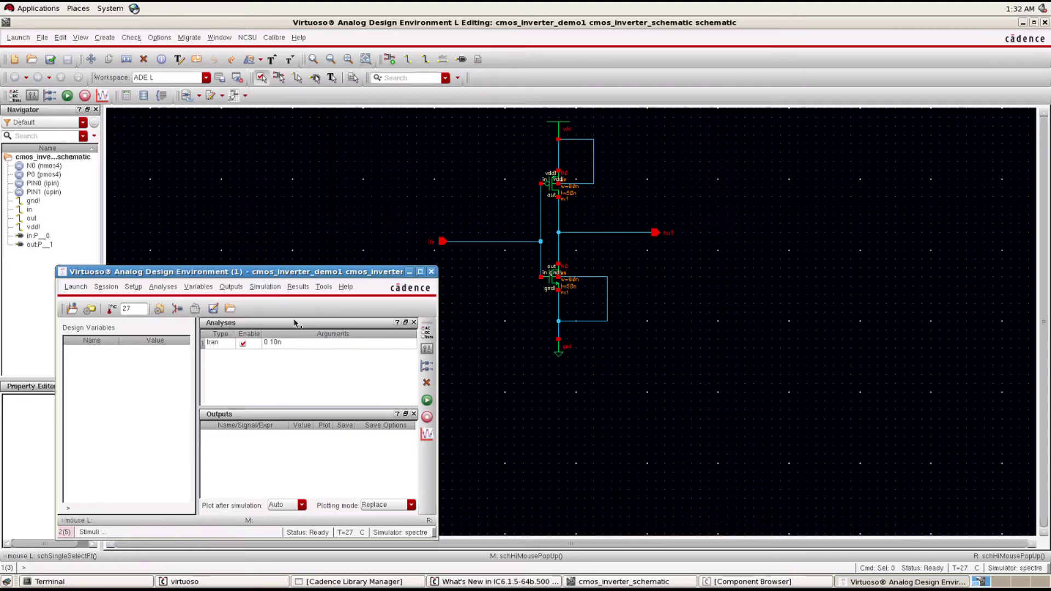
Choose the in and out nets on the schematic as outputs to plot and run the simulation.
{"action": "left_click", "coordinate": [231, 286]}
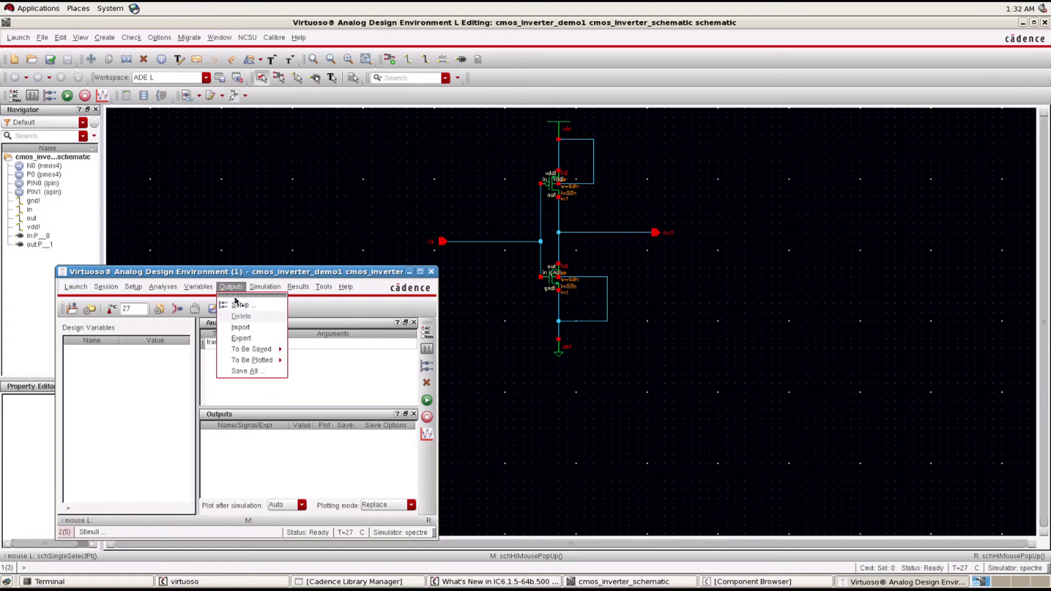
{"action": "mouse_move", "coordinate": [255, 359]}
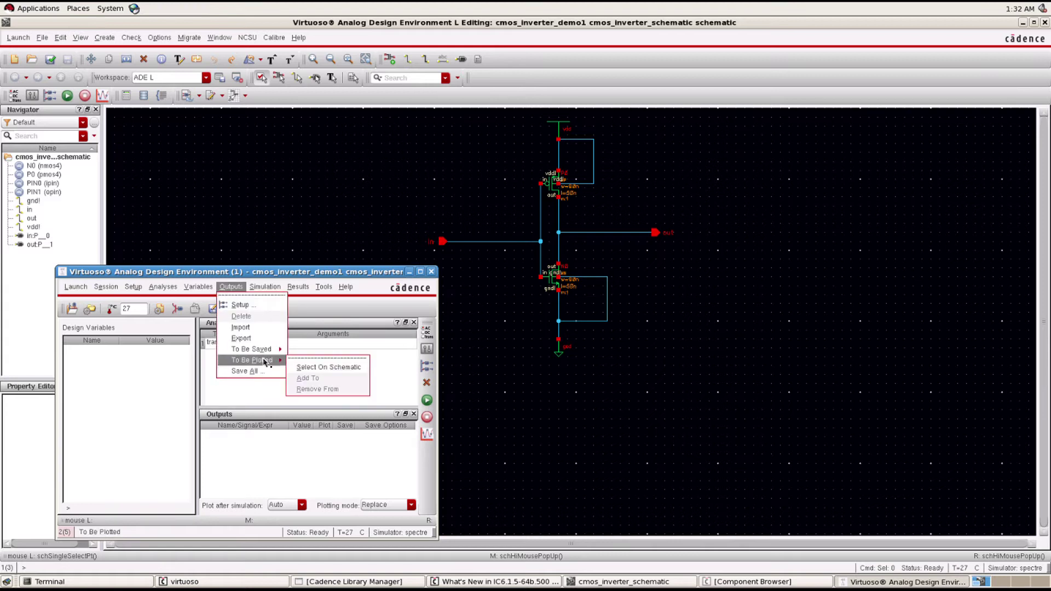
{"action": "left_click", "coordinate": [316, 370]}
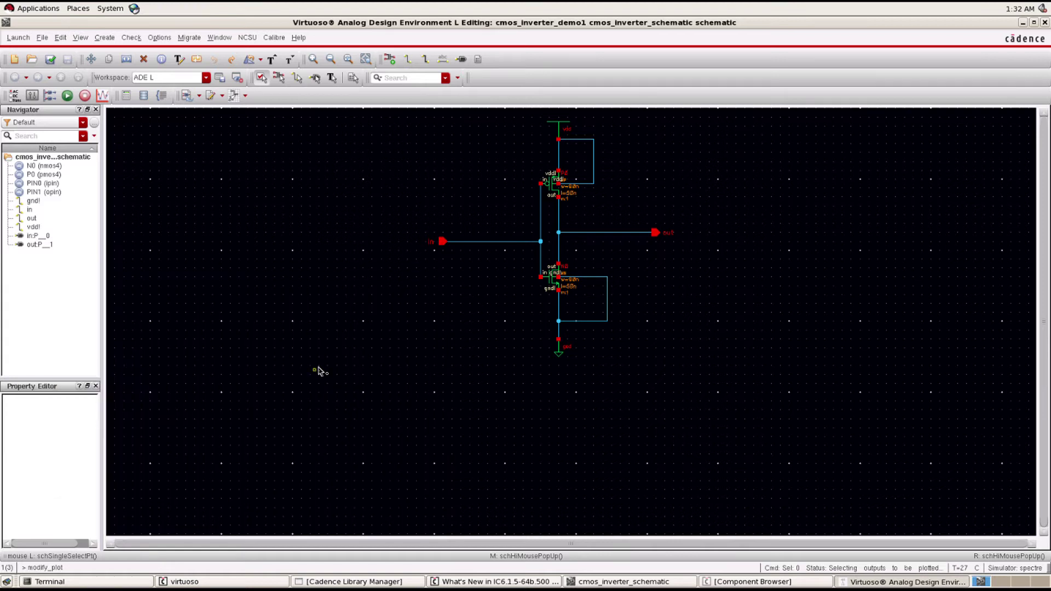
{"action": "left_click", "coordinate": [444, 241]}
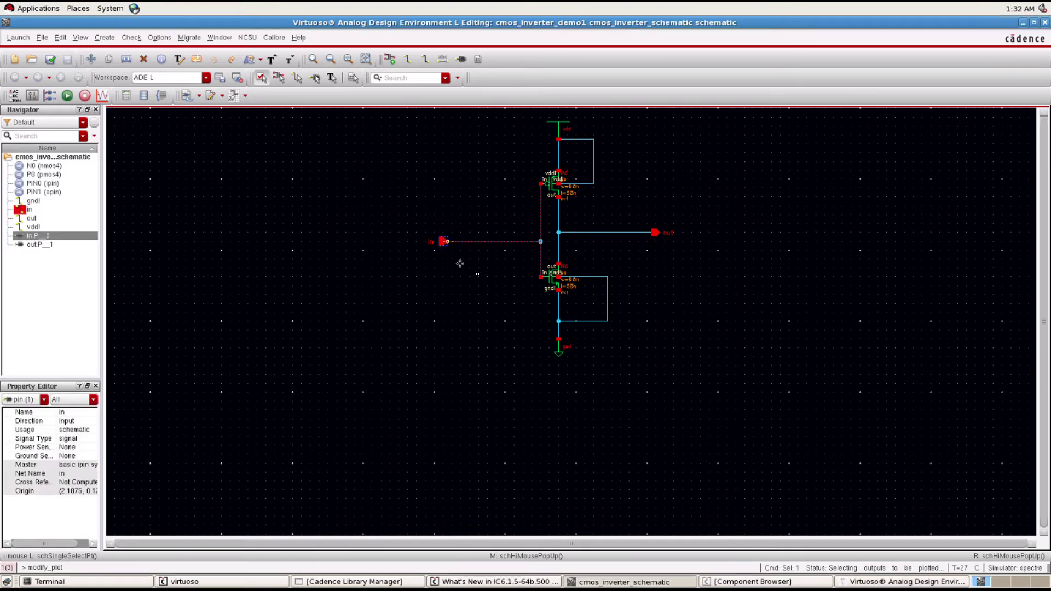
{"action": "left_click", "coordinate": [656, 233]}
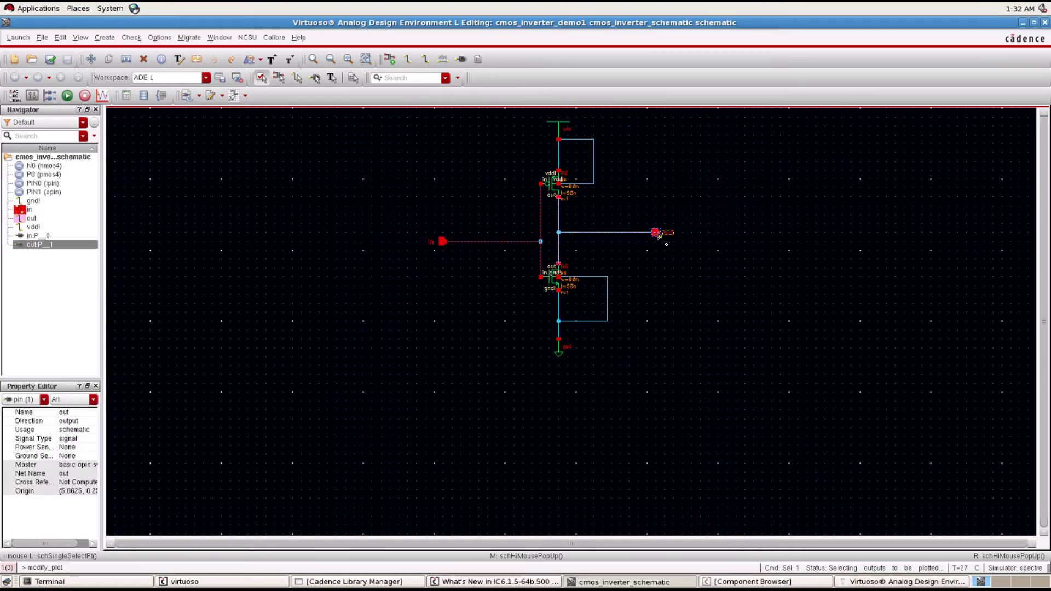
{"action": "left_click", "coordinate": [68, 97]}
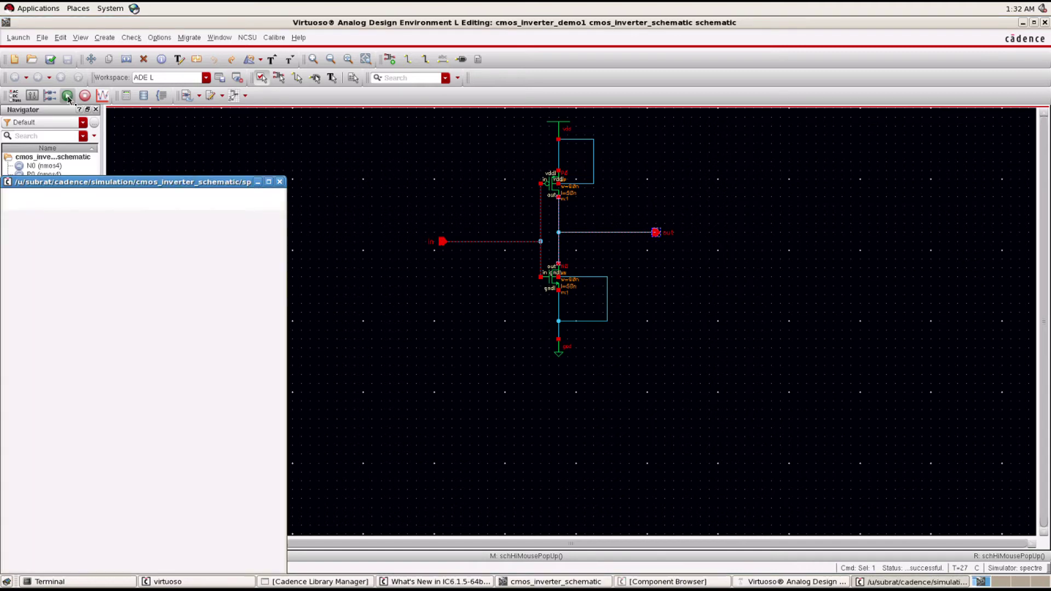